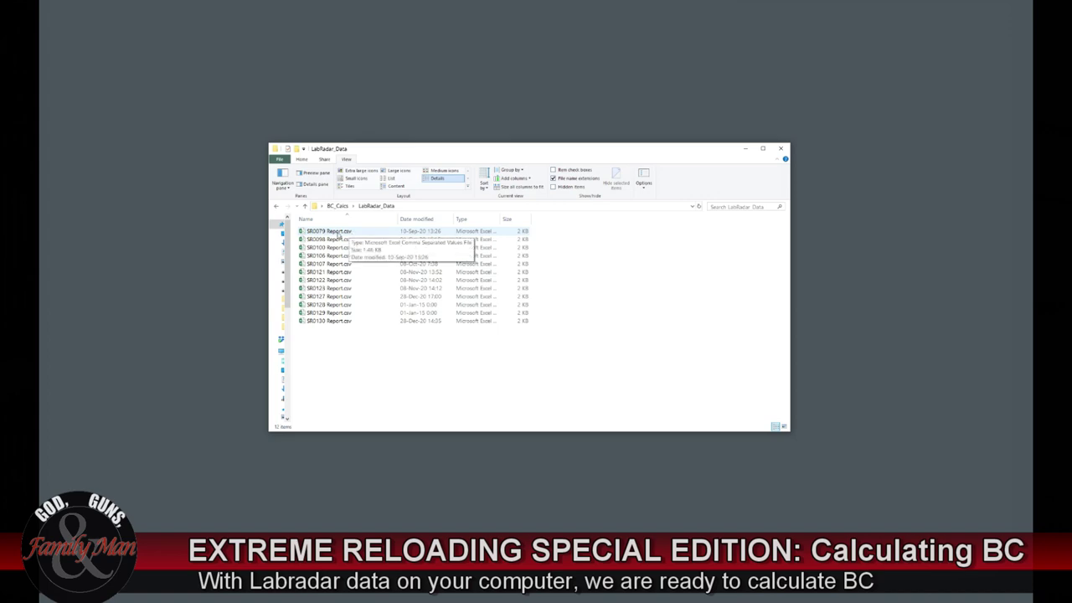
Open SR0079 Report.csv and compare its shot velocities with the SR0079 records in the Sierra 168 gr. TMK workbook.
double_click(339, 235)
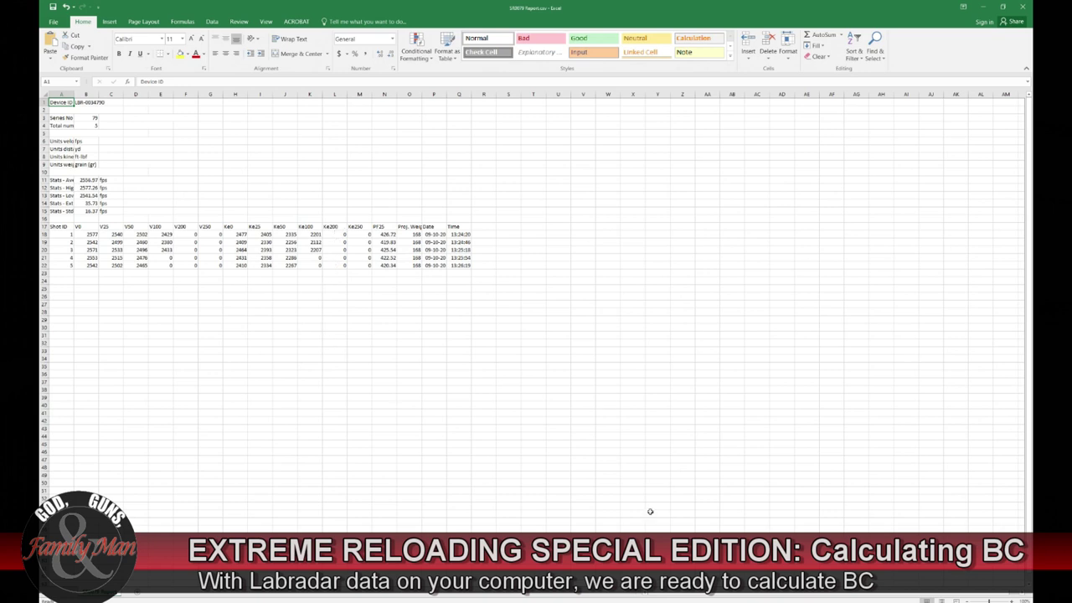
scroll(94, 325, up, 3)
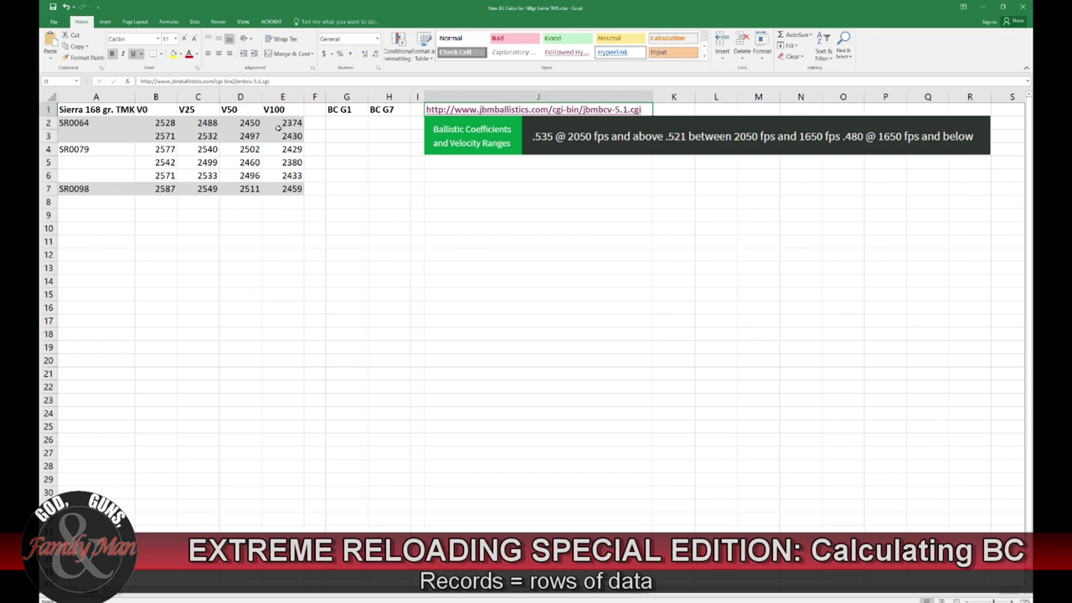
click(93, 124)
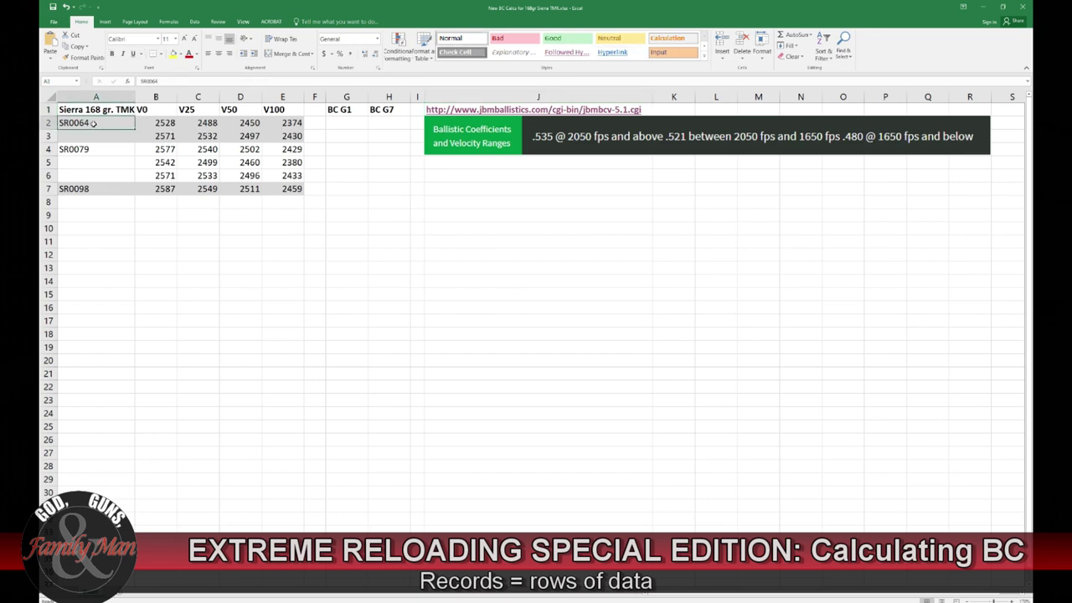
click(91, 149)
click(182, 150)
key(Down)
key(Down)
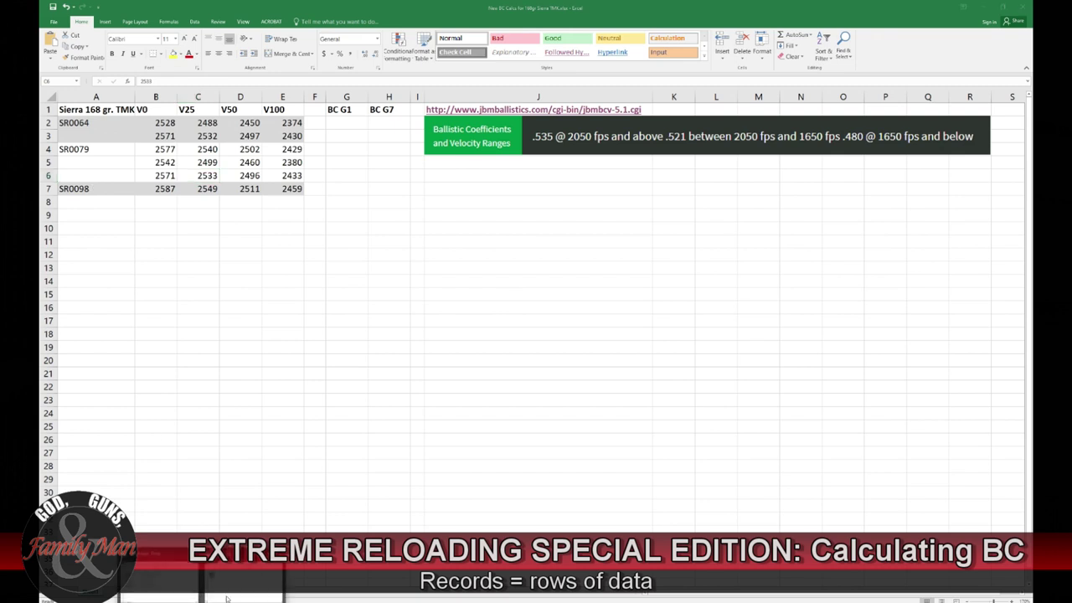
Open SR0100 Report.csv from the LabRadar_Data folder.
click(188, 597)
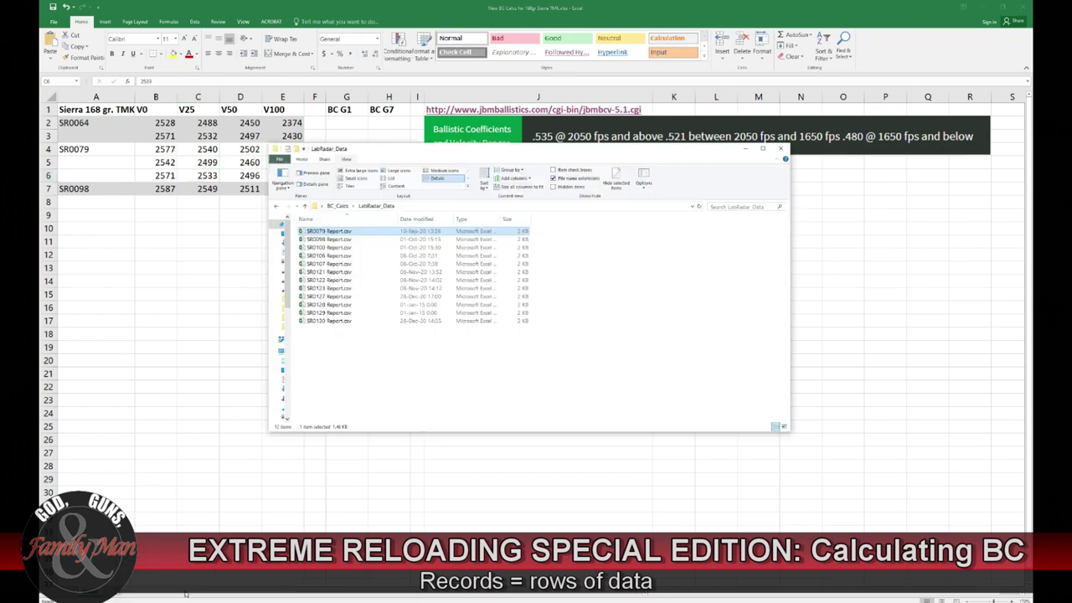
click(327, 248)
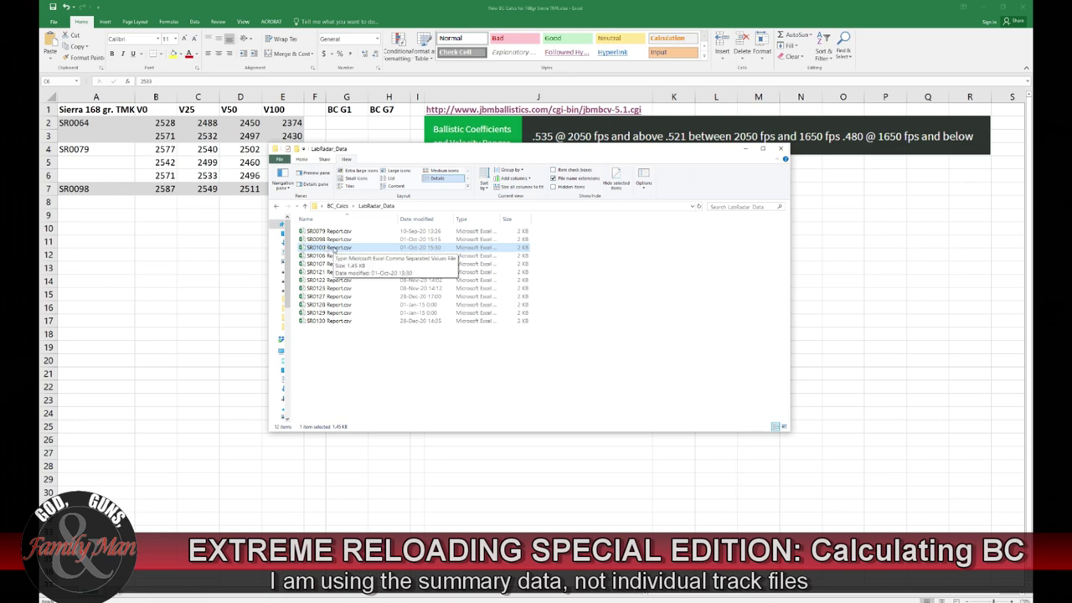
double_click(328, 248)
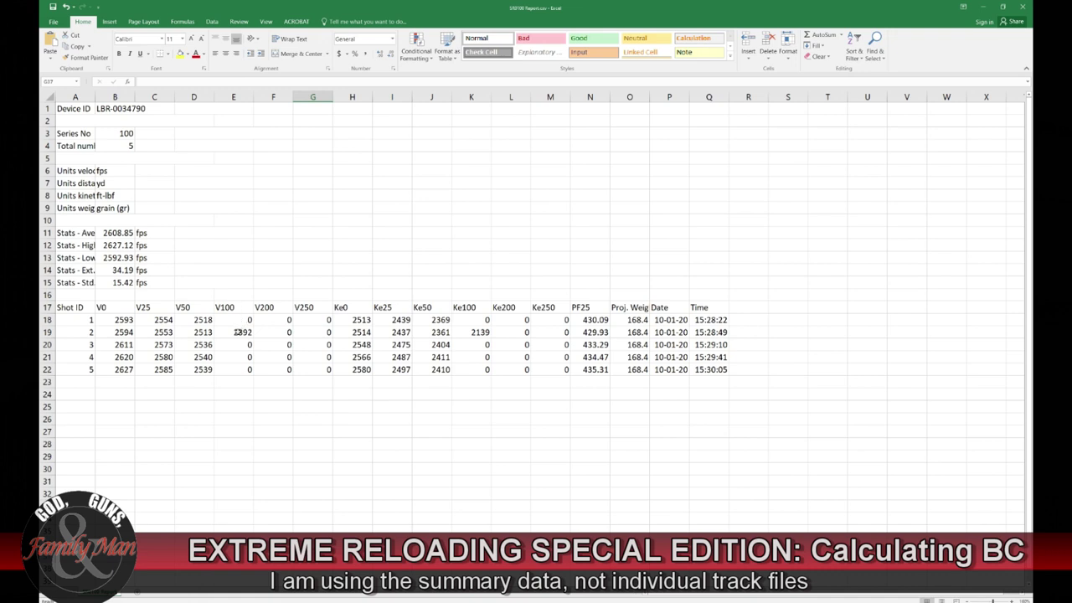
Copy shot 2's V0 to V100 velocities from the SR0100 report into B8:E8 of the BC calculations workbook.
drag(118, 332, 228, 332)
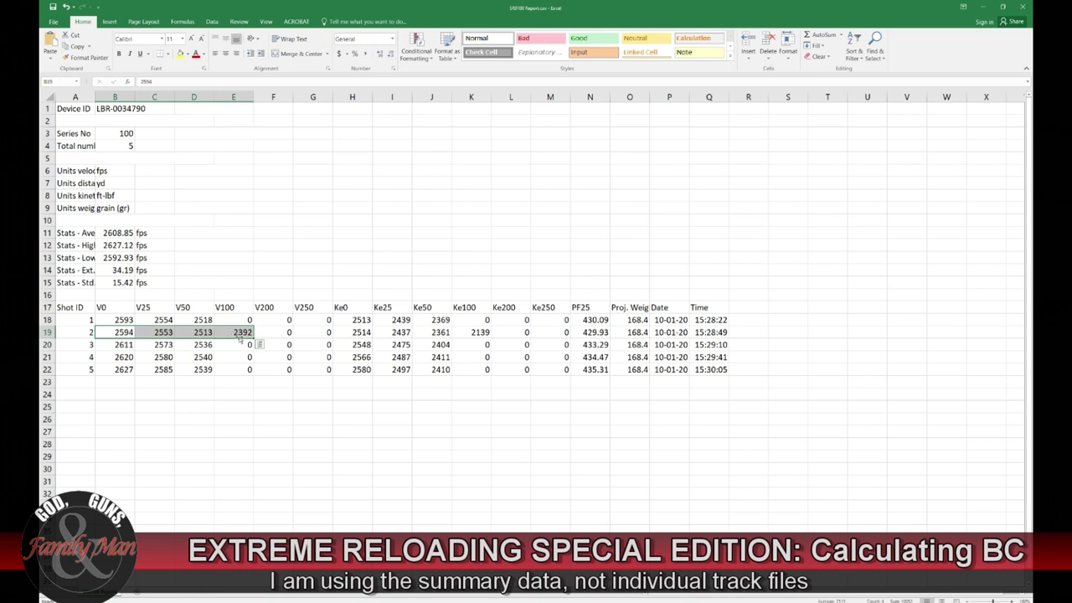
right_click(230, 332)
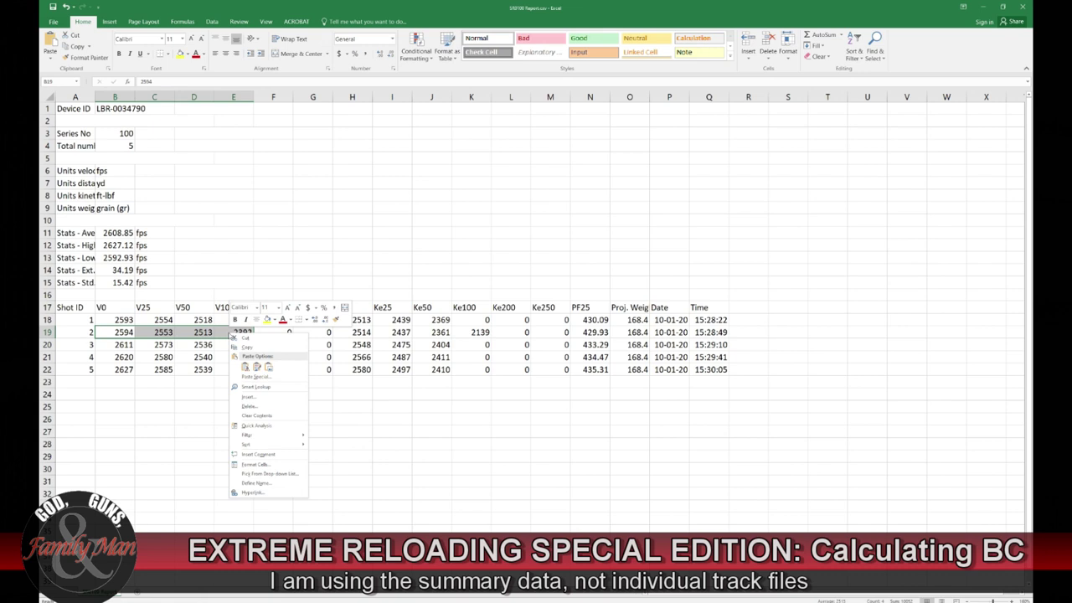
click(244, 346)
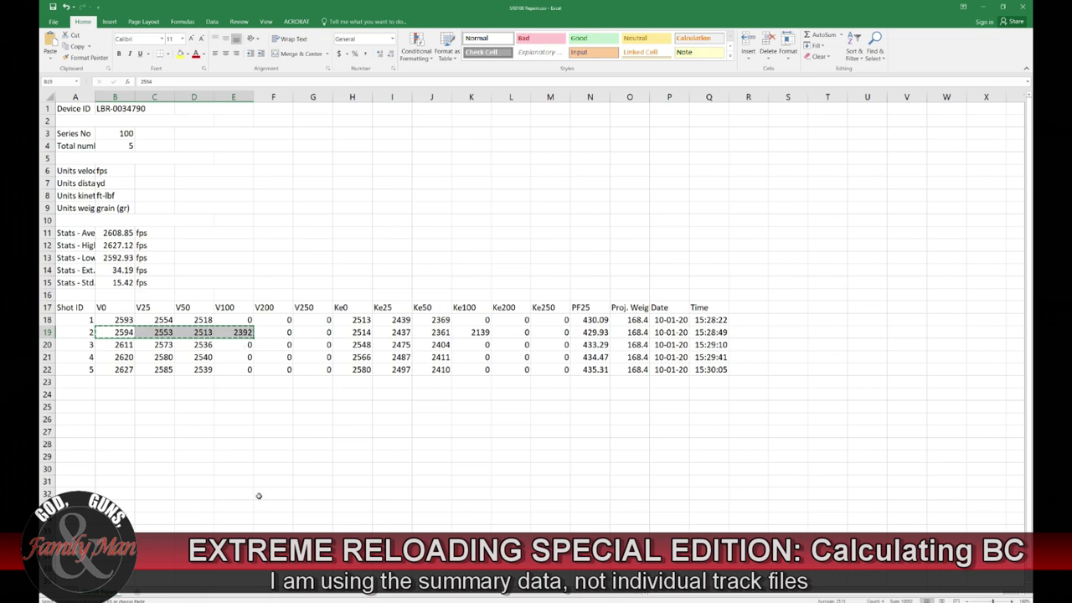
click(314, 596)
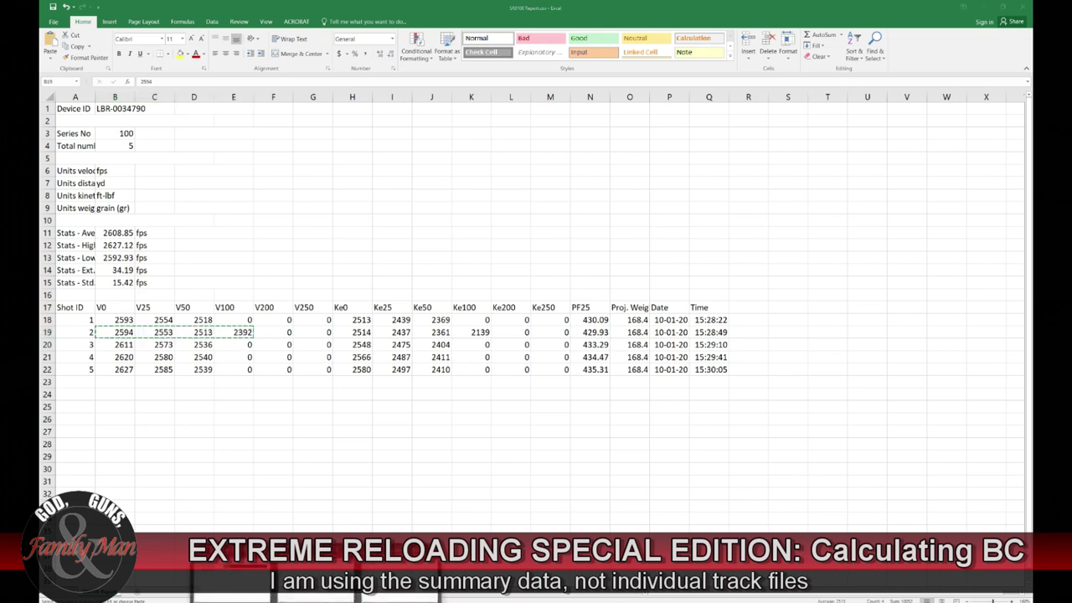
click(247, 585)
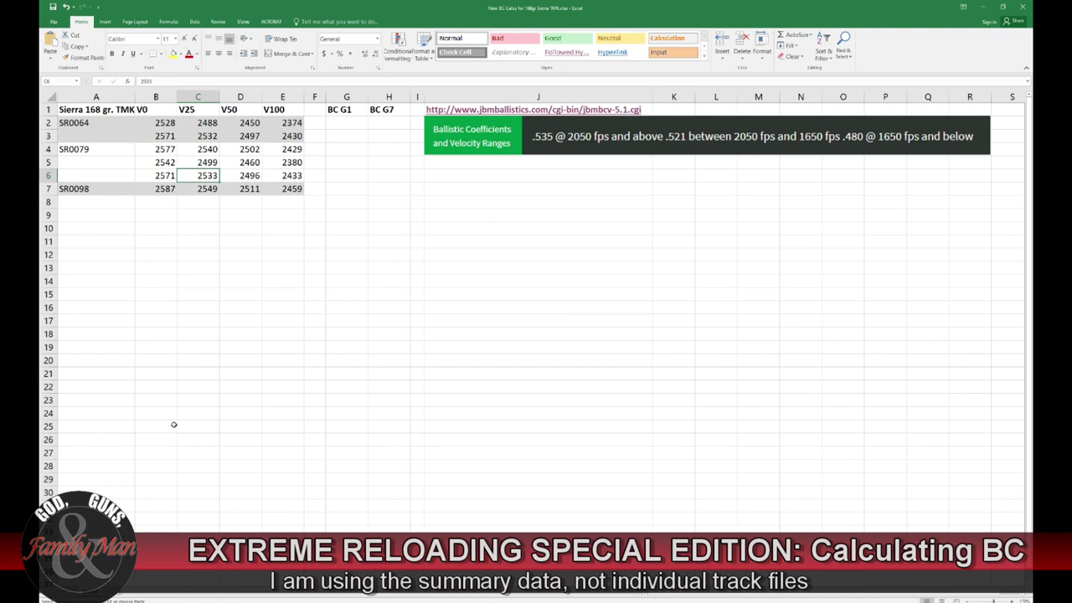
click(159, 203)
right_click(158, 202)
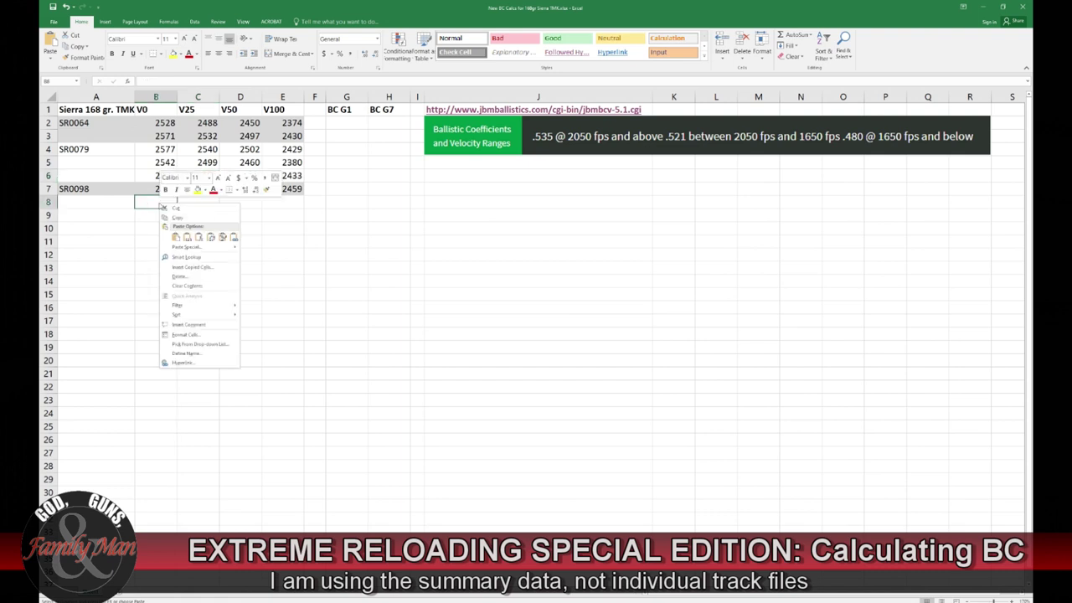
click(176, 237)
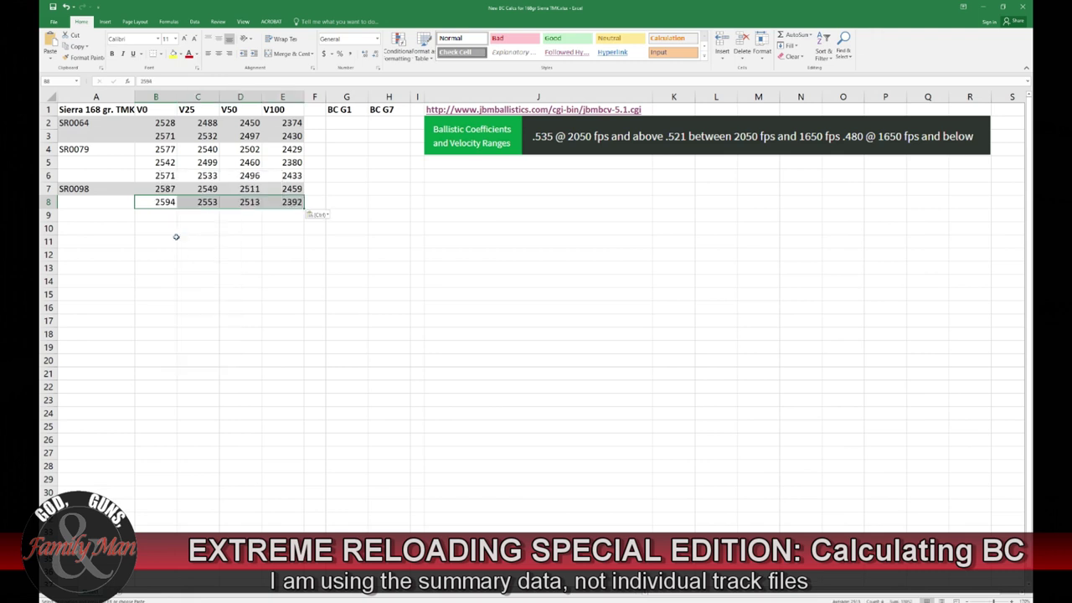
Label the new velocity record in cell A8 as SR0100.
click(91, 202)
text(SR)
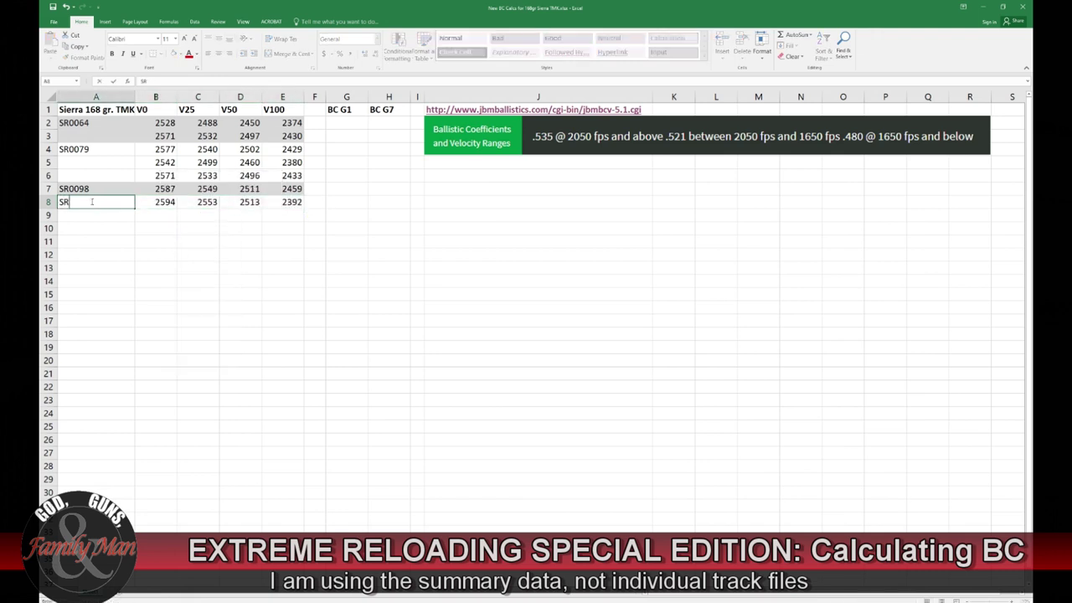
text(0100)
click(88, 216)
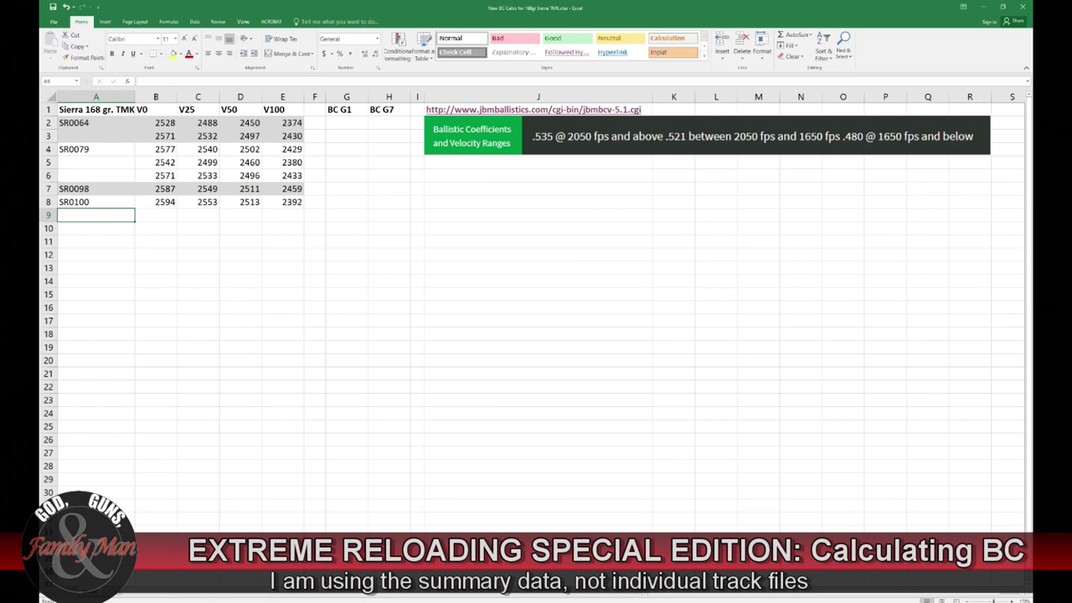
Review the V0, V100, V25 and V50 velocity columns of the completed record list.
click(325, 596)
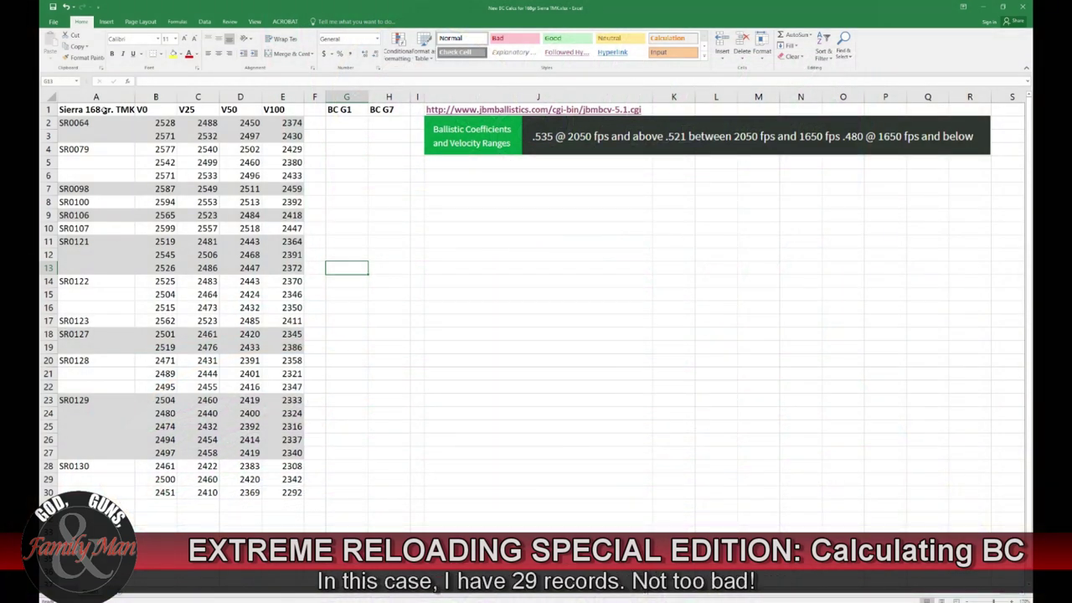
click(157, 98)
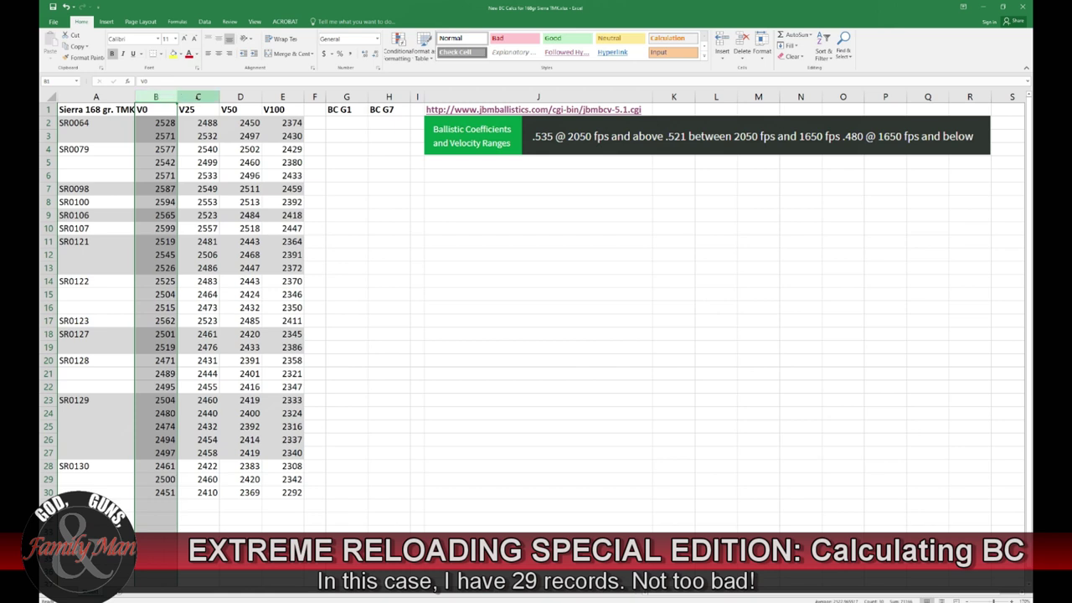
click(283, 97)
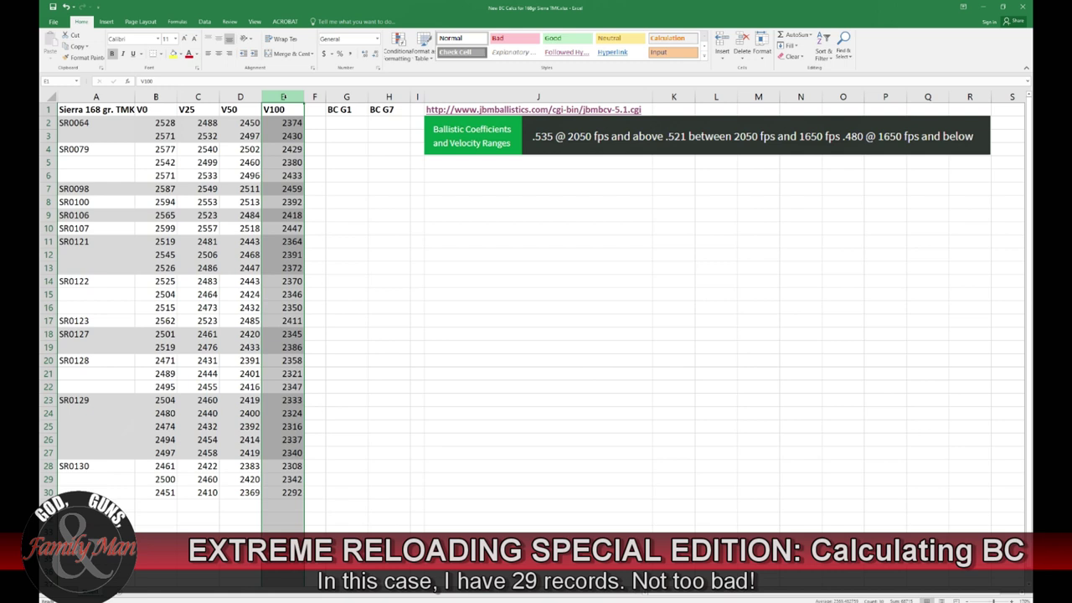
click(199, 98)
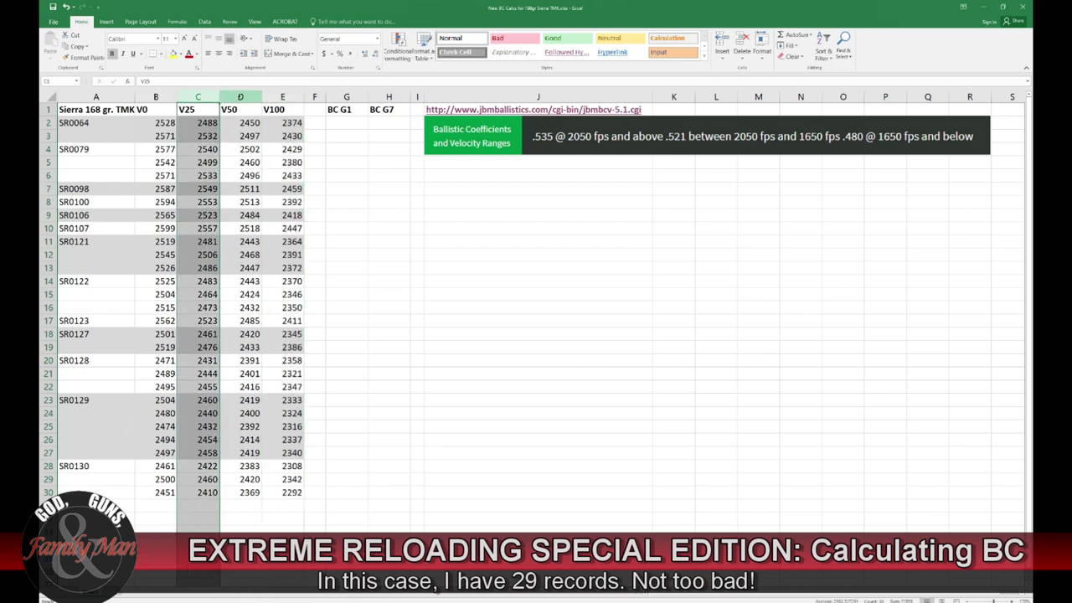
click(240, 97)
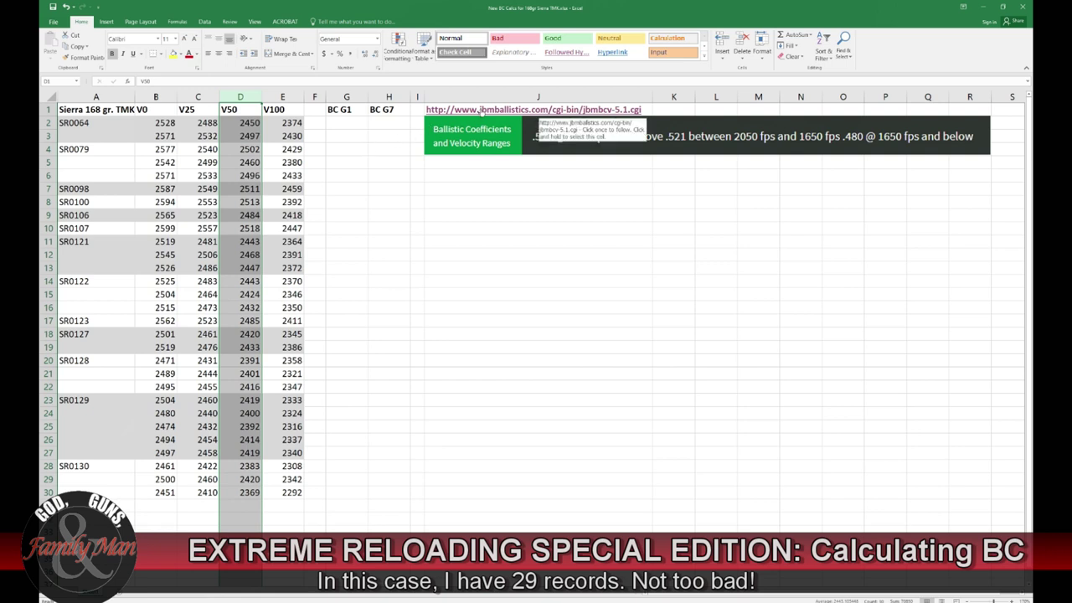
Open the linked JBM ballistic coefficient calculator and enter near velocity 2528 and far velocity 2374 ft/s.
click(479, 110)
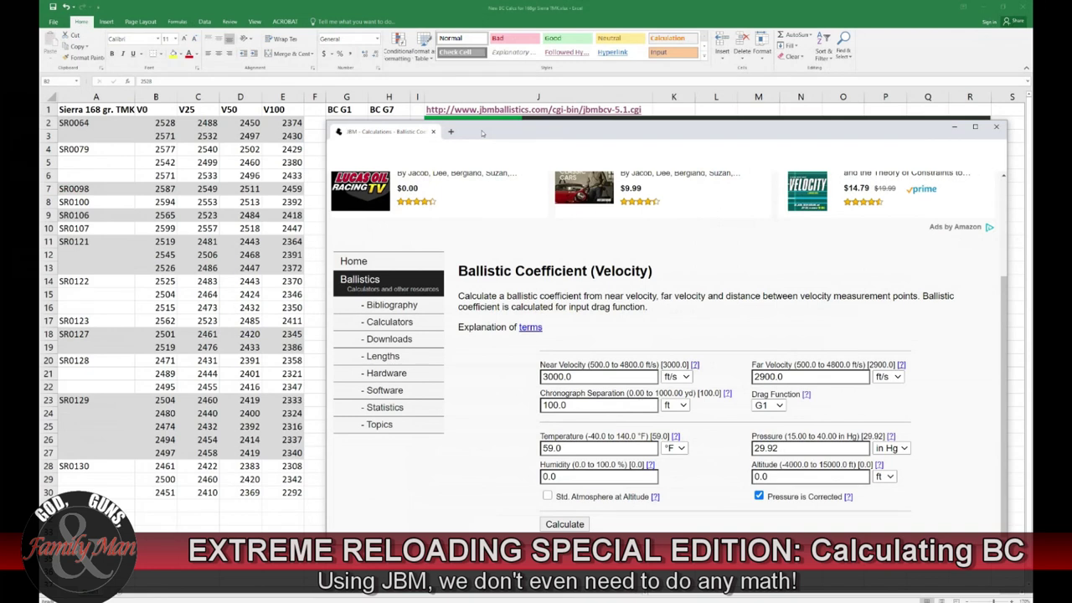
double_click(570, 376)
text(2)
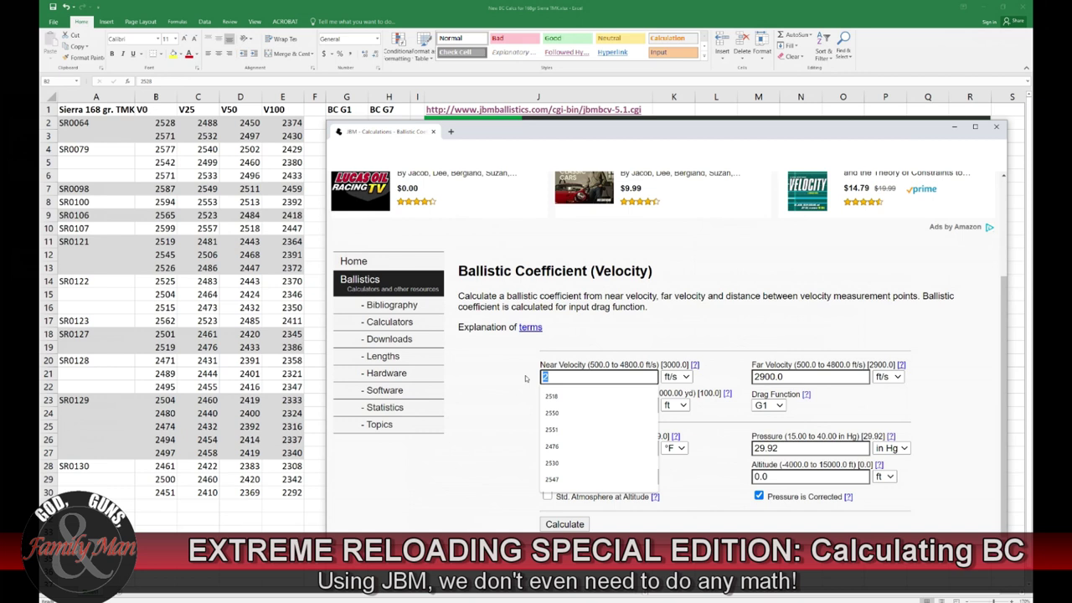
text(528)
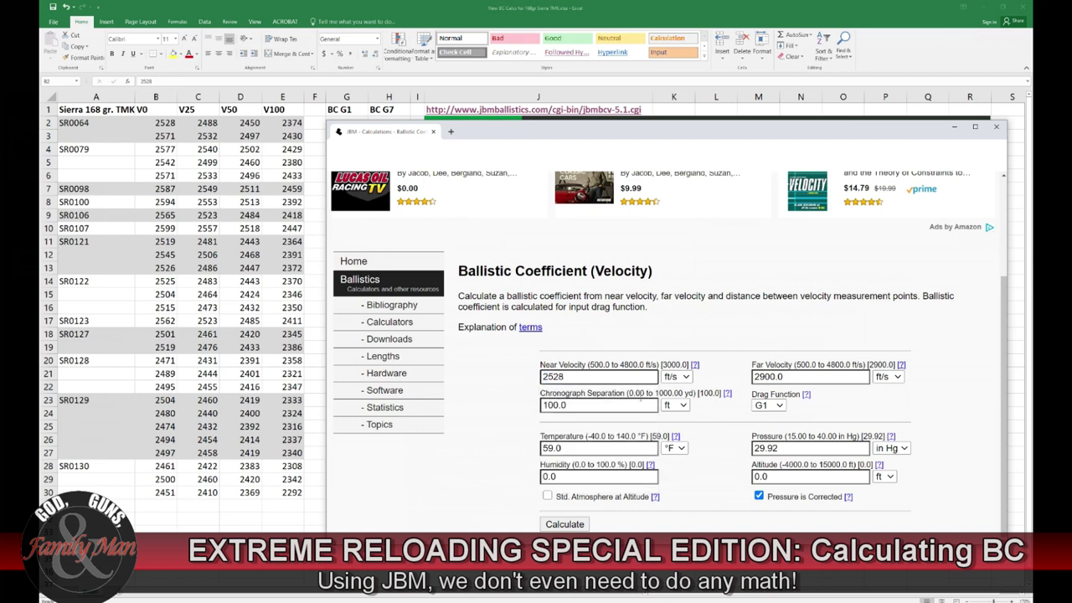
key(Tab)
key(Tab)
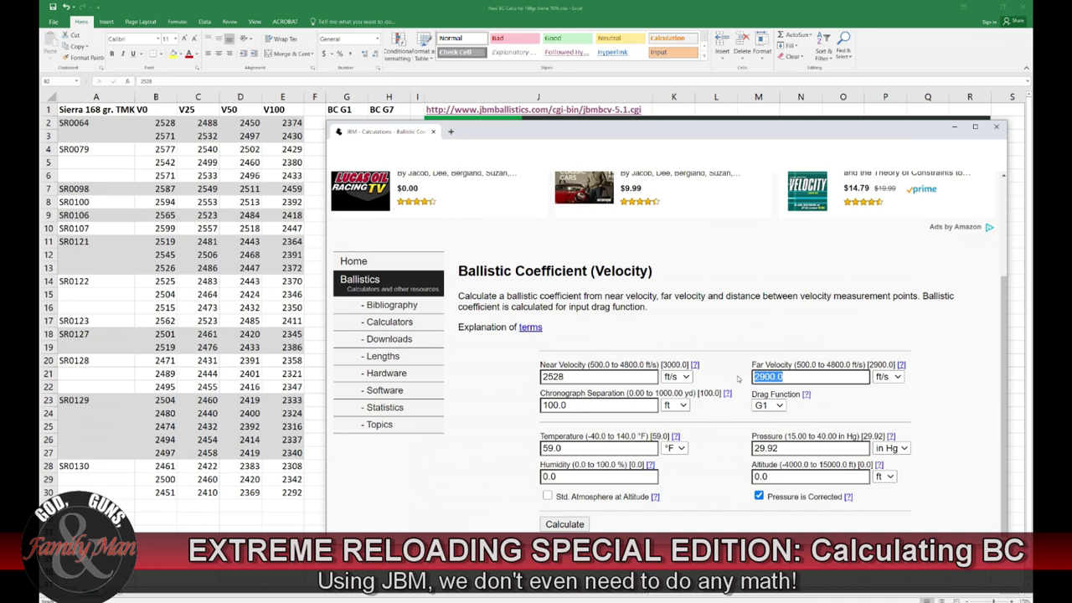
text(2374)
Change the chronograph separation unit to yards.
click(579, 407)
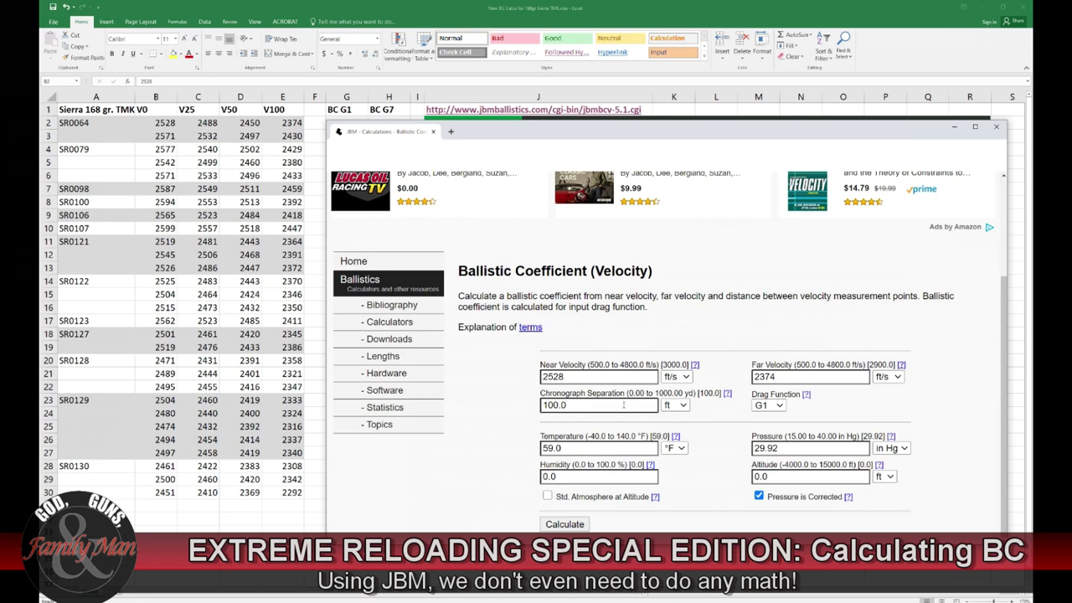
click(683, 405)
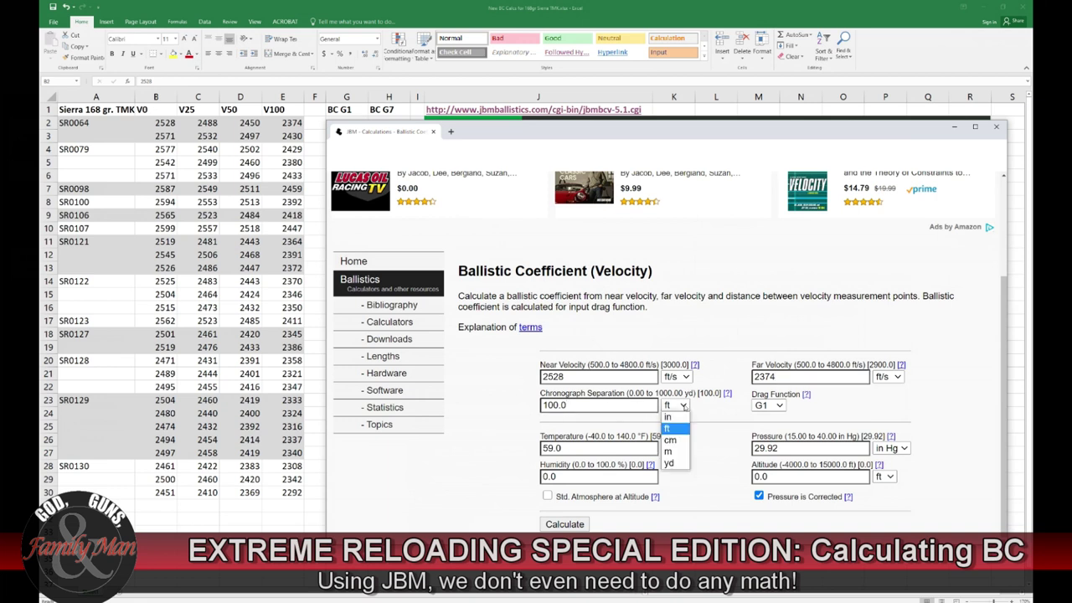
click(674, 464)
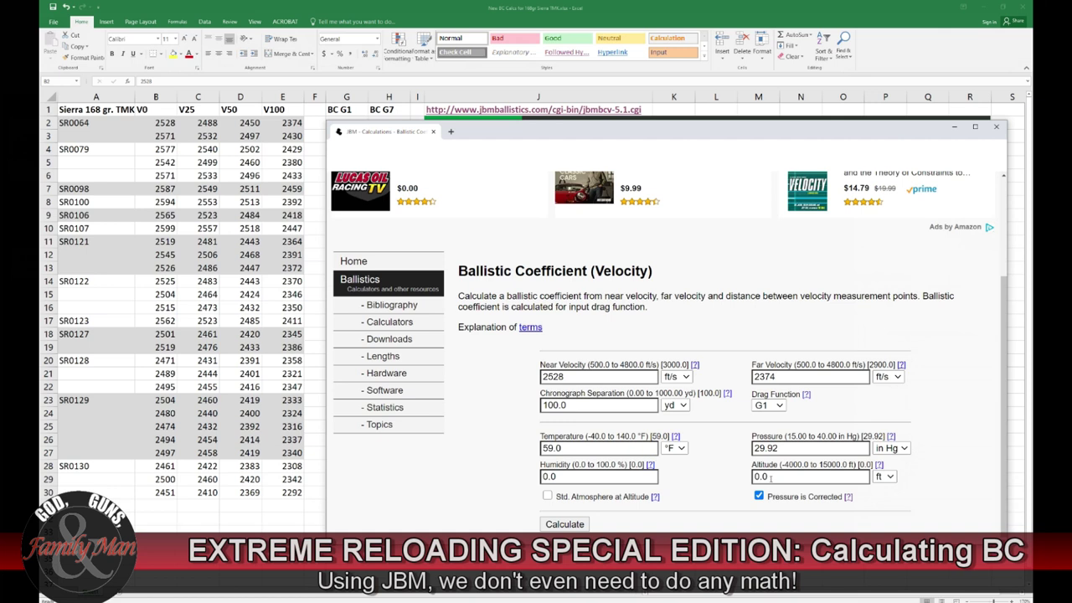
Set the altitude to 4844 ft, enable the standard atmosphere at altitude, and calculate the ballistic coefficient.
drag(770, 475, 725, 480)
text(4844)
click(547, 496)
click(564, 524)
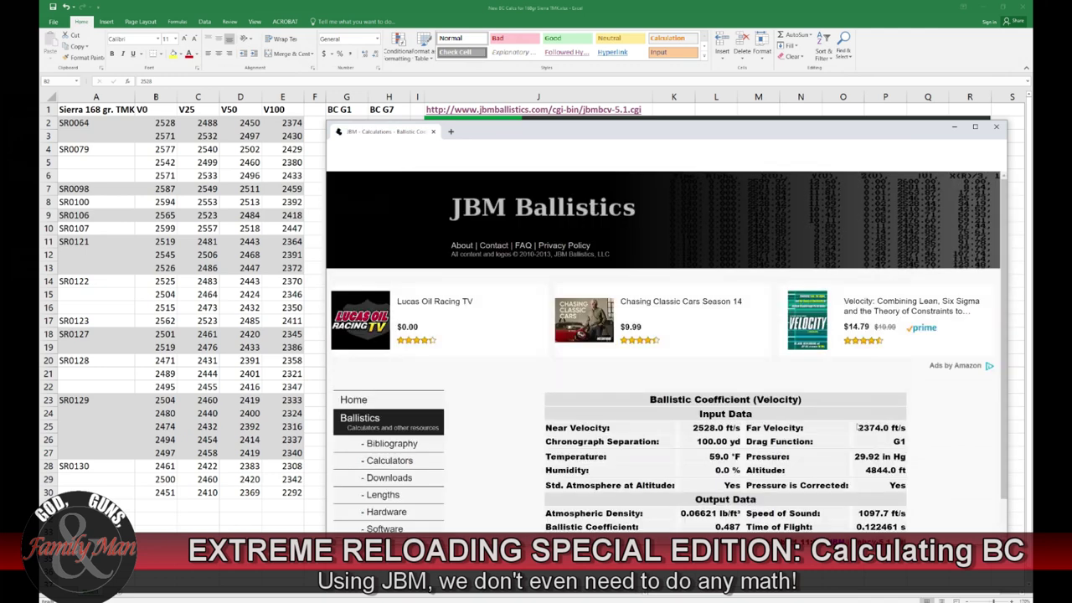
Copy the calculated ballistic coefficient 0.487 into the BC G1 cell of the first SR0064 record in the Excel workbook.
scroll(855, 528, down, 1)
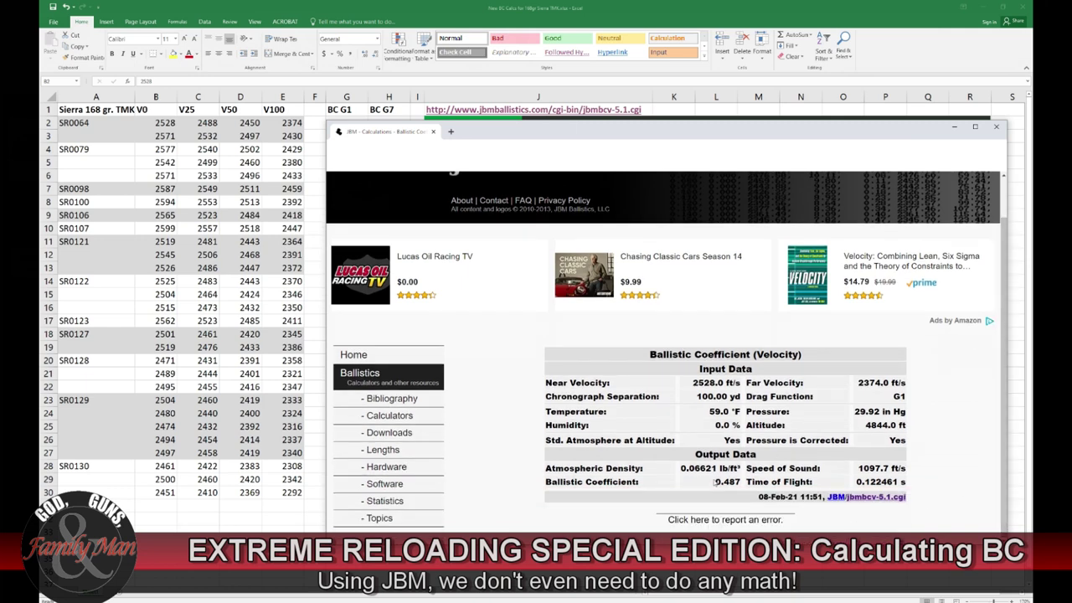
drag(714, 482, 741, 485)
key(ctrl+c)
right_click(736, 483)
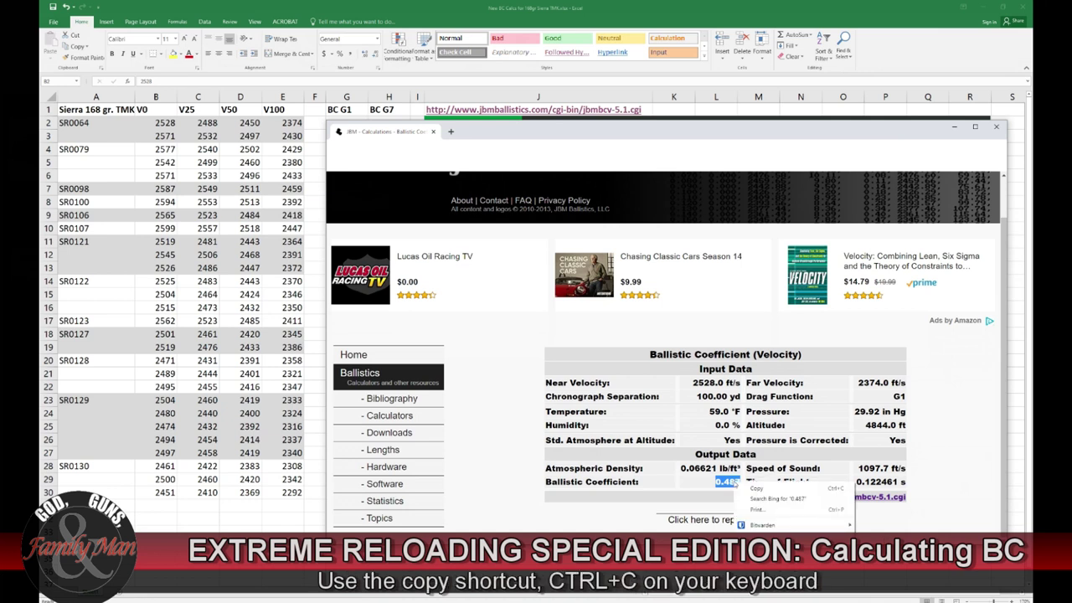
click(754, 488)
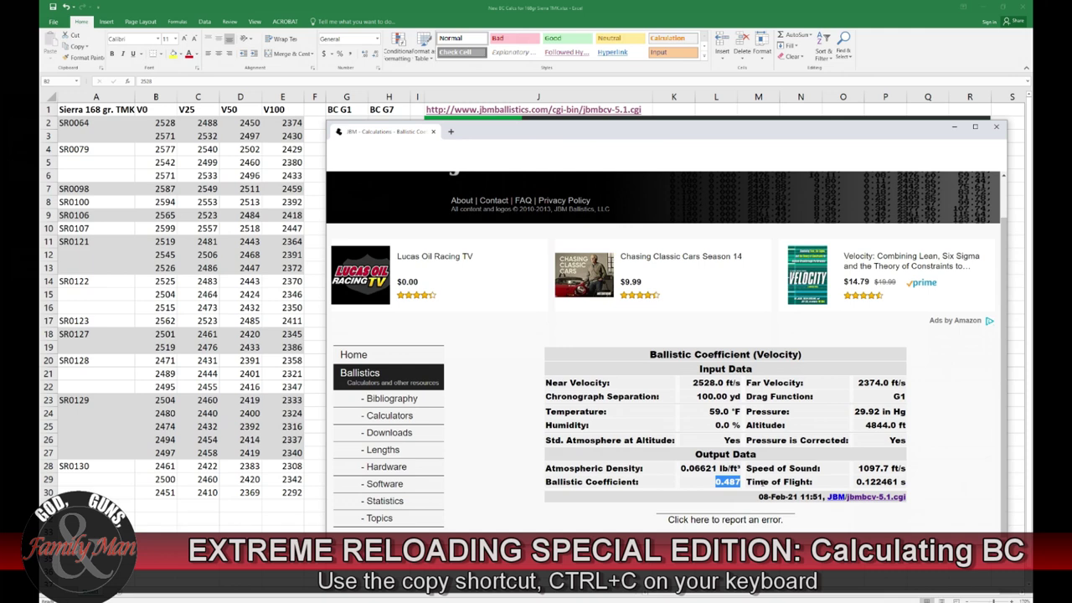
click(346, 4)
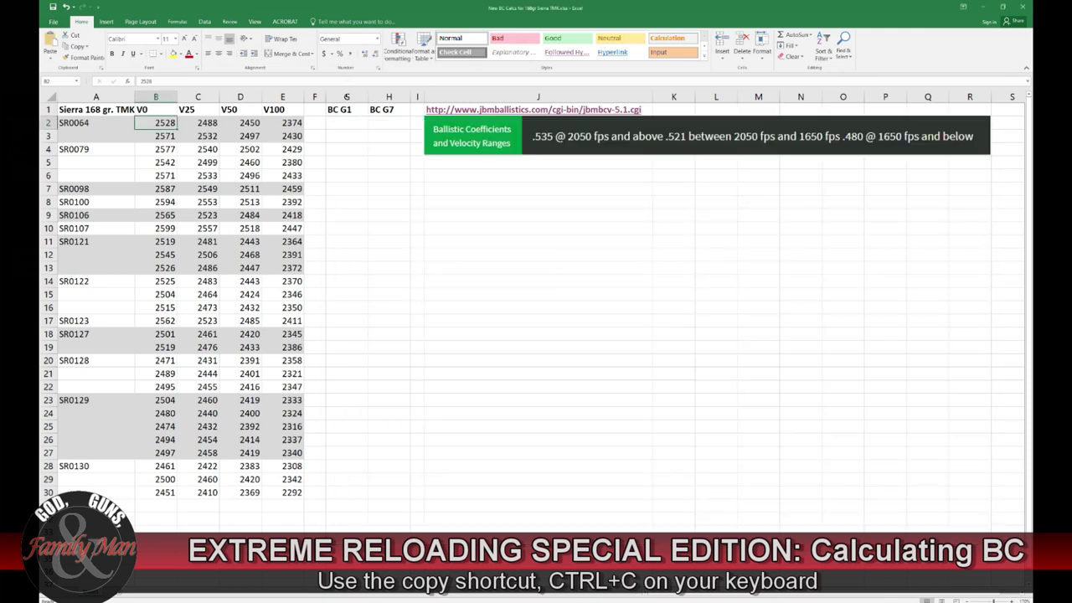
click(343, 124)
right_click(343, 125)
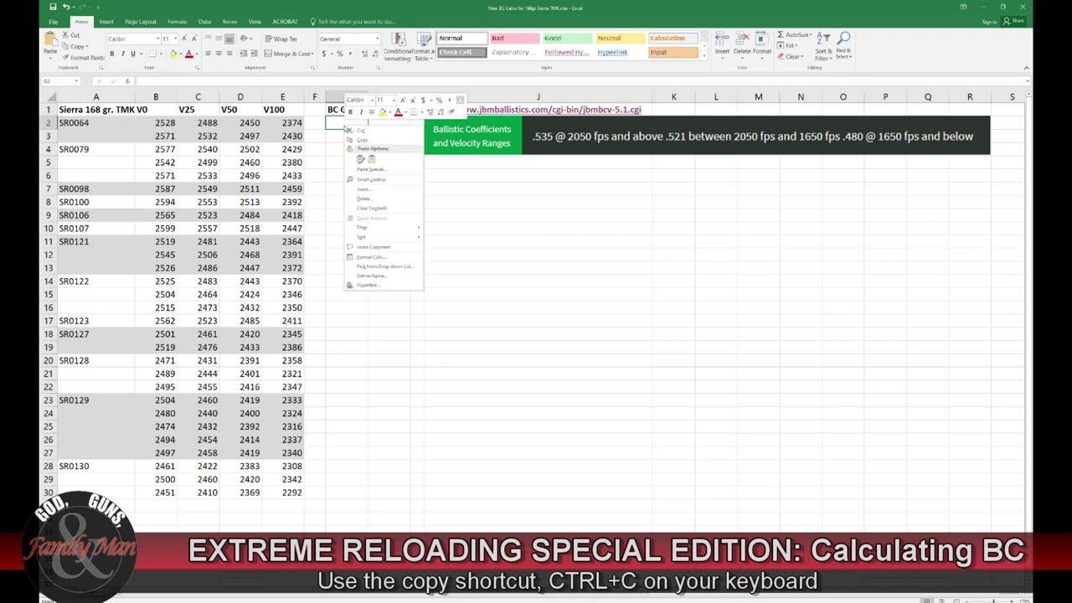
click(359, 159)
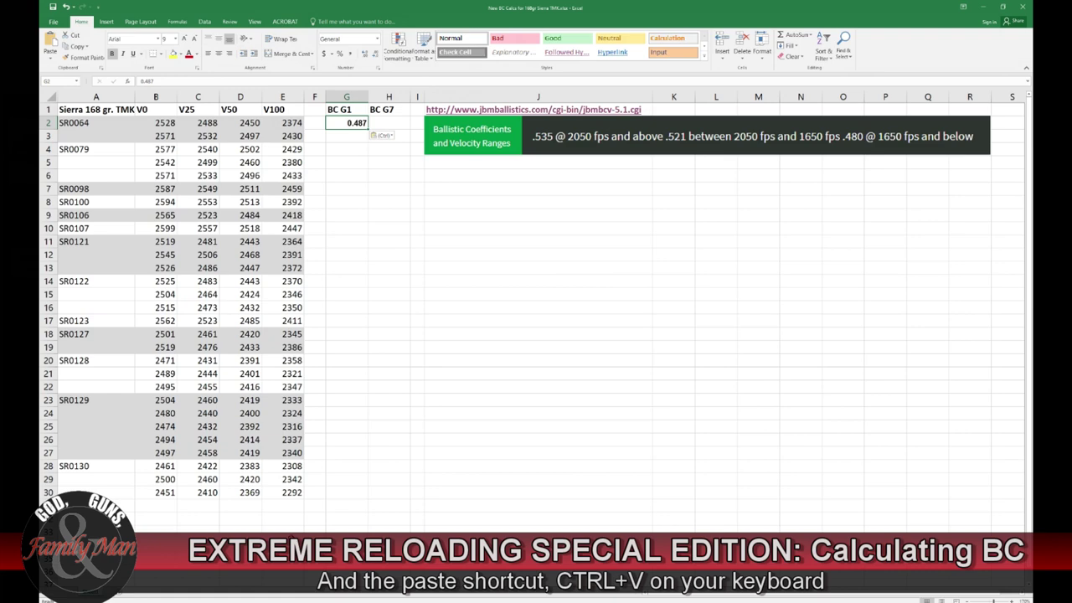
Return to the JBM calculator's input form, change the drag function to G7, and calculate the ballistic coefficient with the other inputs kept.
key(alt+Tab)
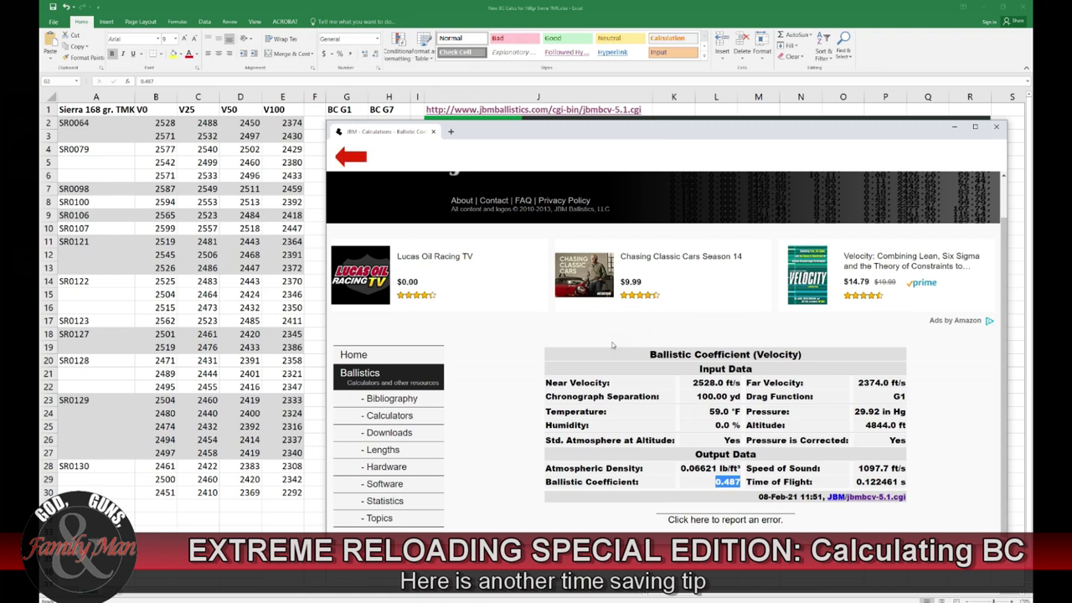
key(alt+Left)
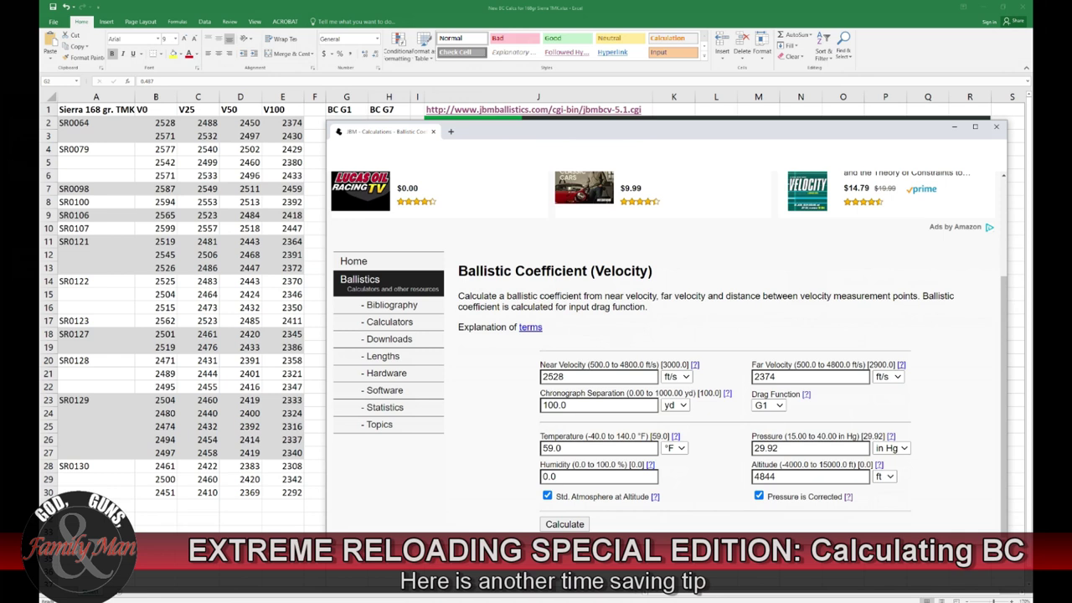
click(779, 406)
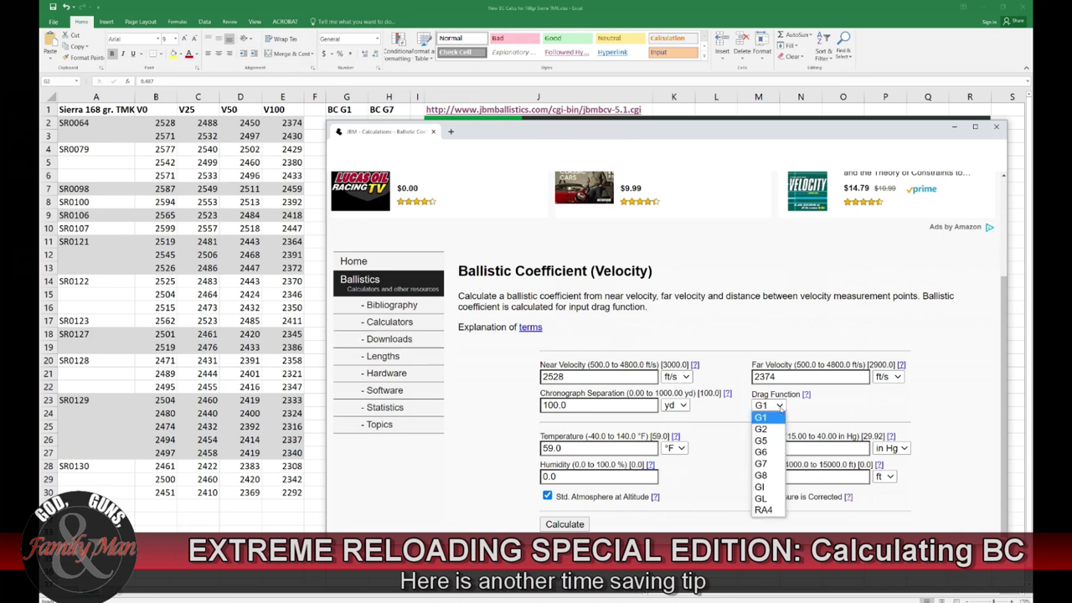
click(762, 463)
click(565, 524)
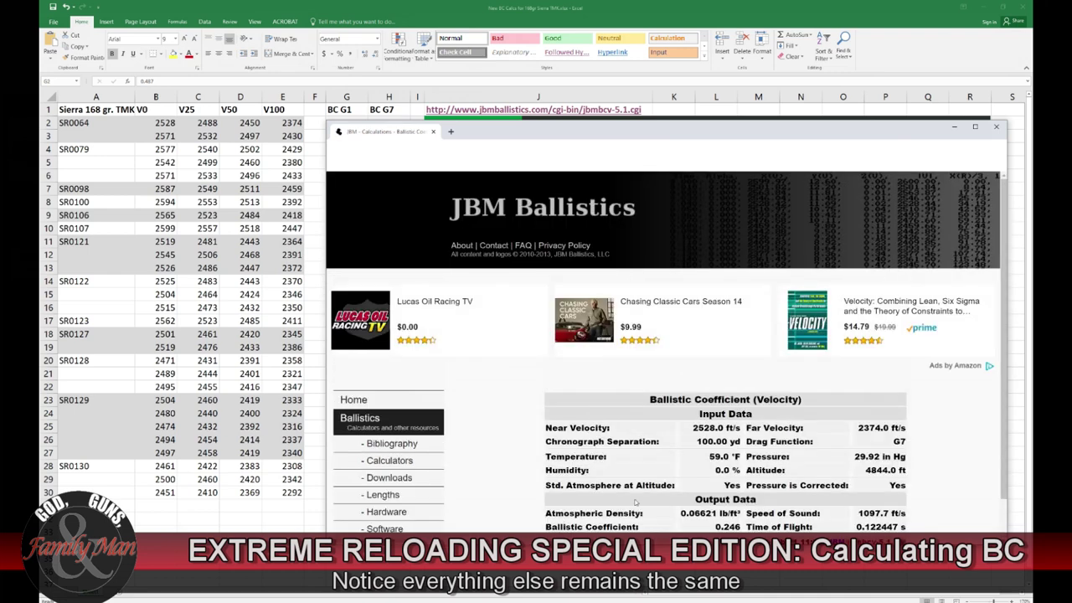
Copy the calculated ballistic coefficient 0.246 into the BC G7 cell of the first SR0064 record in the Excel workbook.
scroll(682, 502, down, 1)
drag(743, 483, 715, 483)
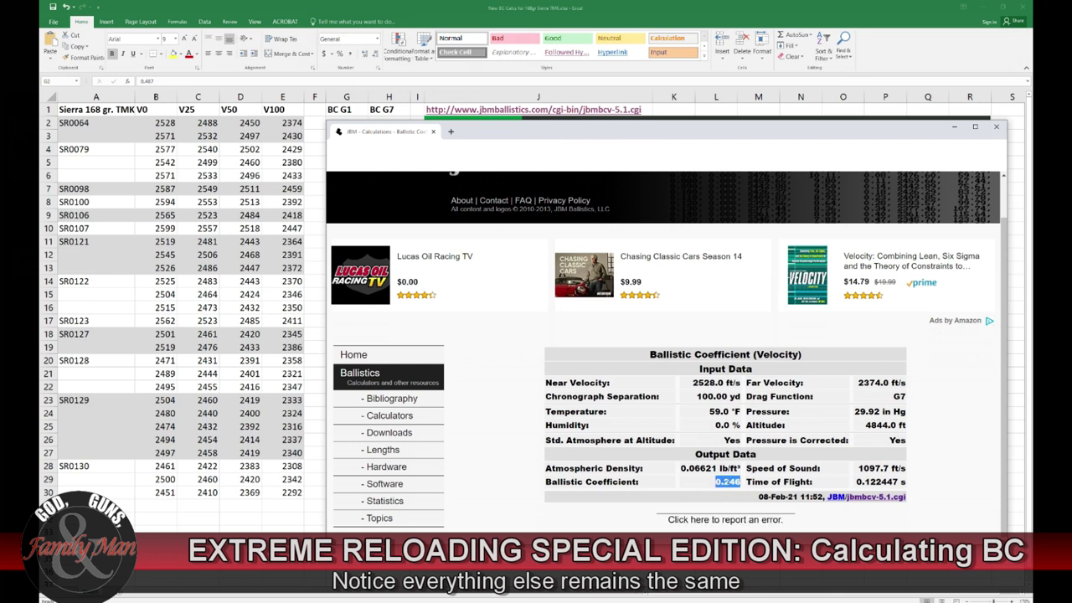
right_click(727, 483)
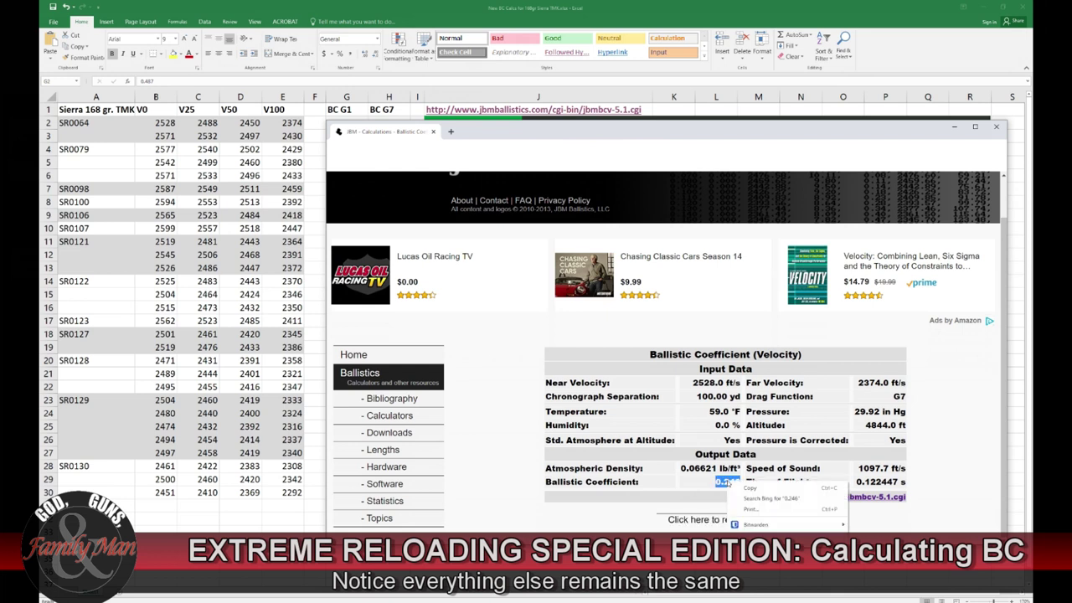
click(749, 488)
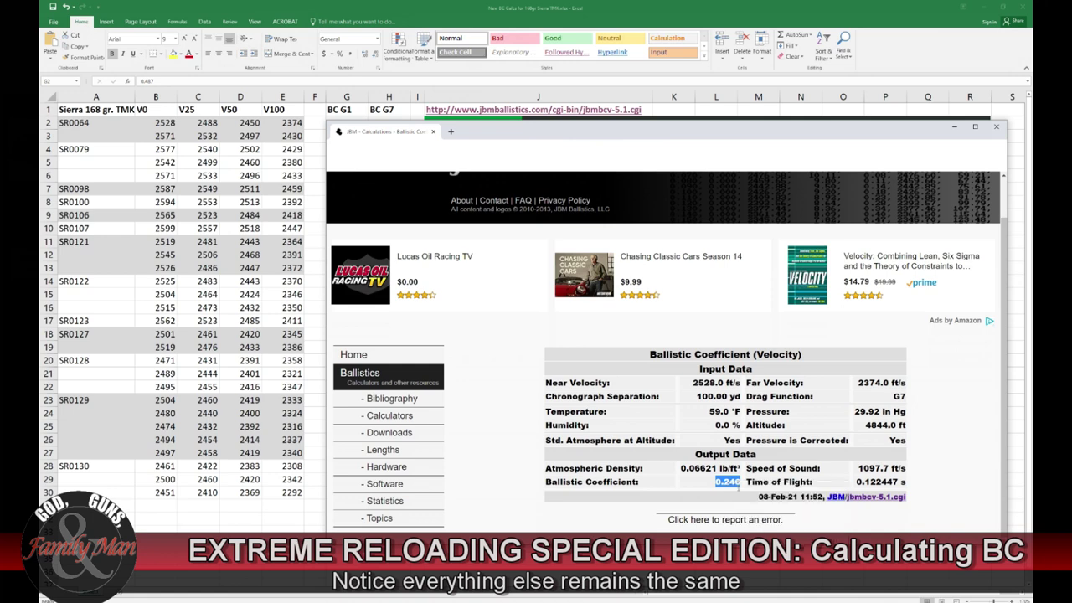
click(370, 20)
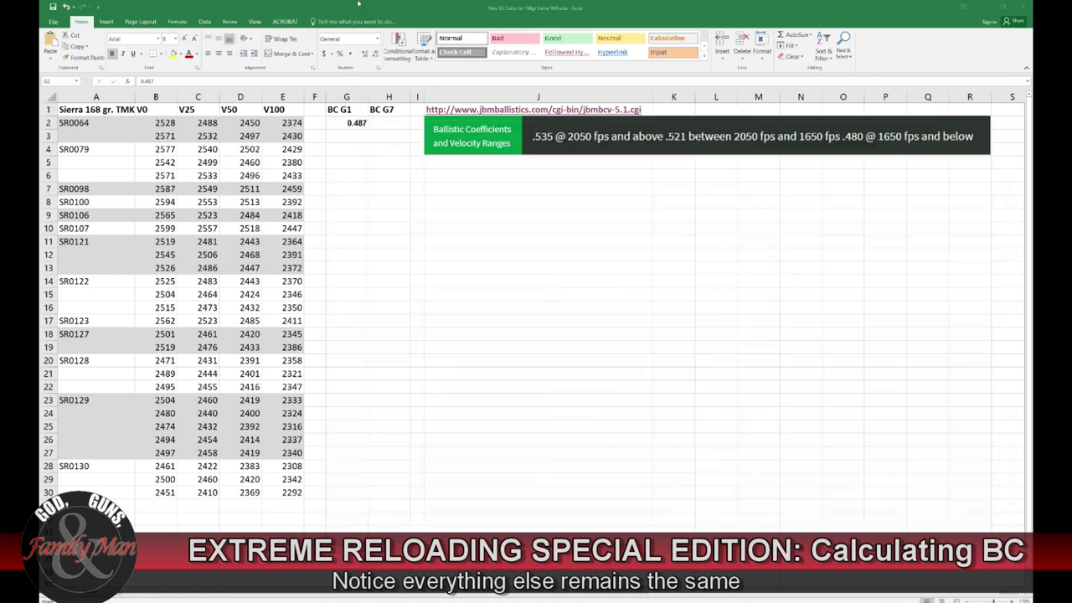
click(392, 124)
right_click(393, 124)
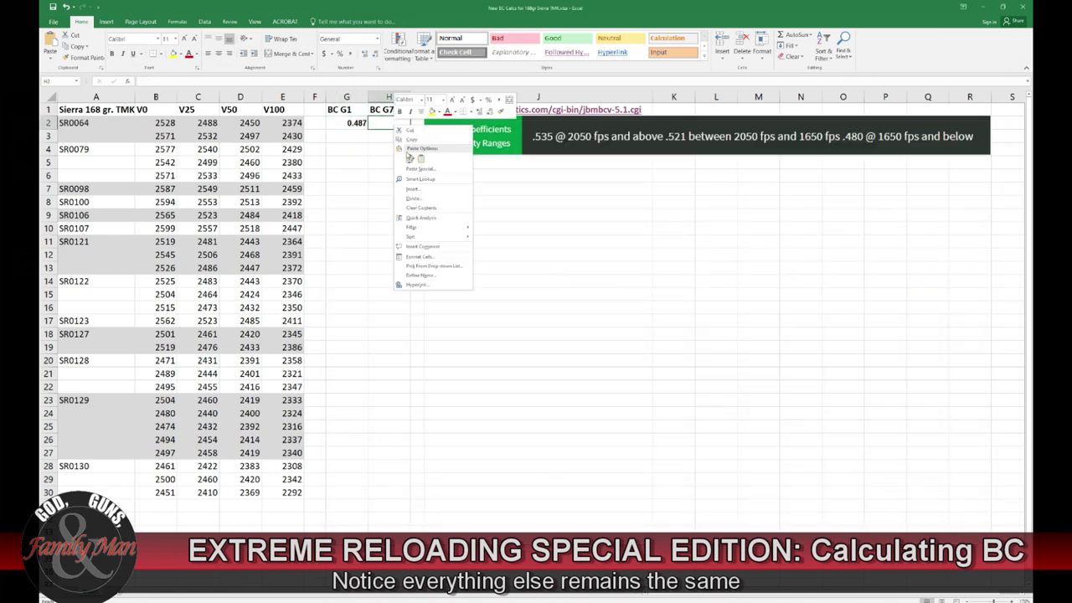
click(410, 159)
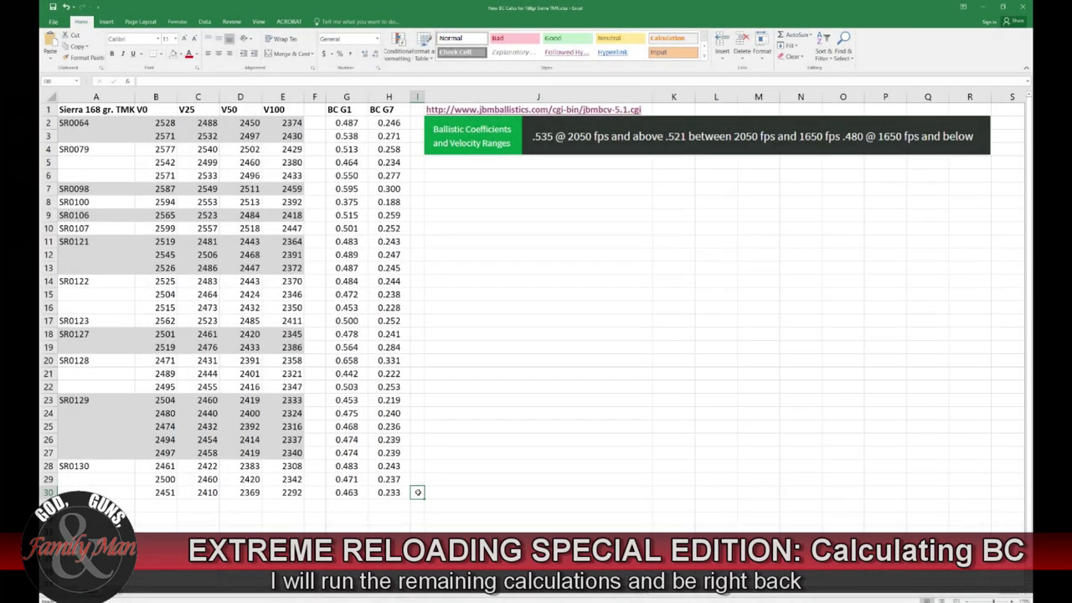
Review the outlying BC G1 values and fill the entire rows of the first SR0128 record and the SR0100 record with yellow.
click(403, 492)
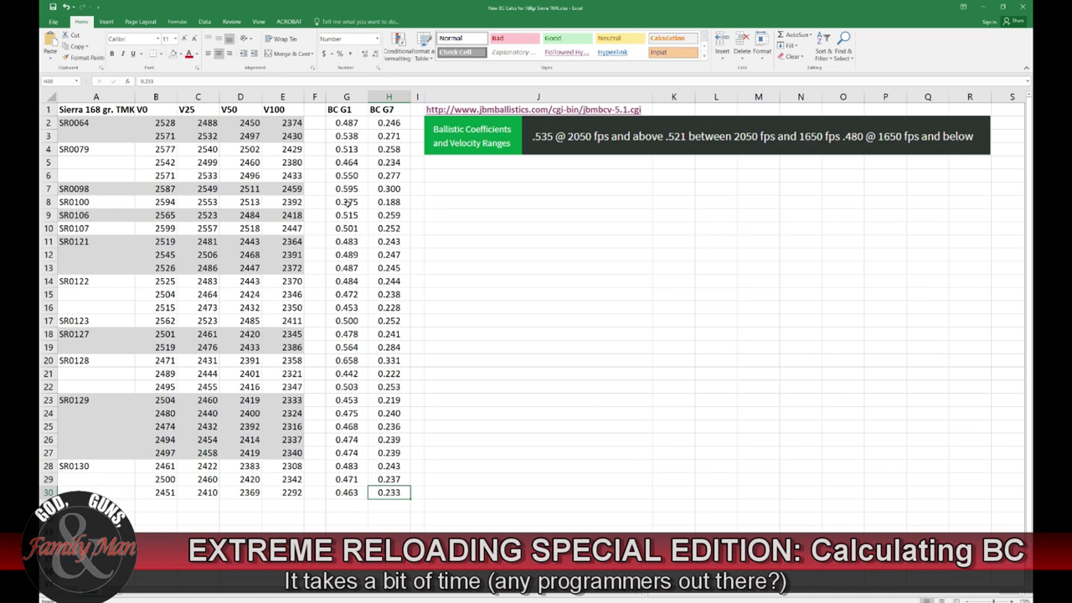
click(353, 202)
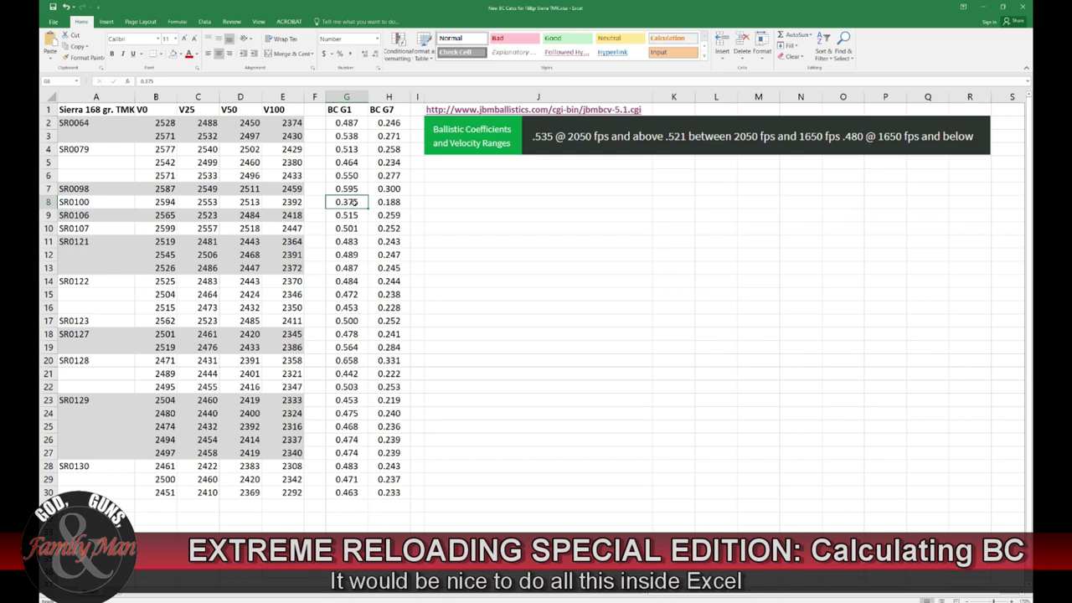
click(164, 204)
click(292, 203)
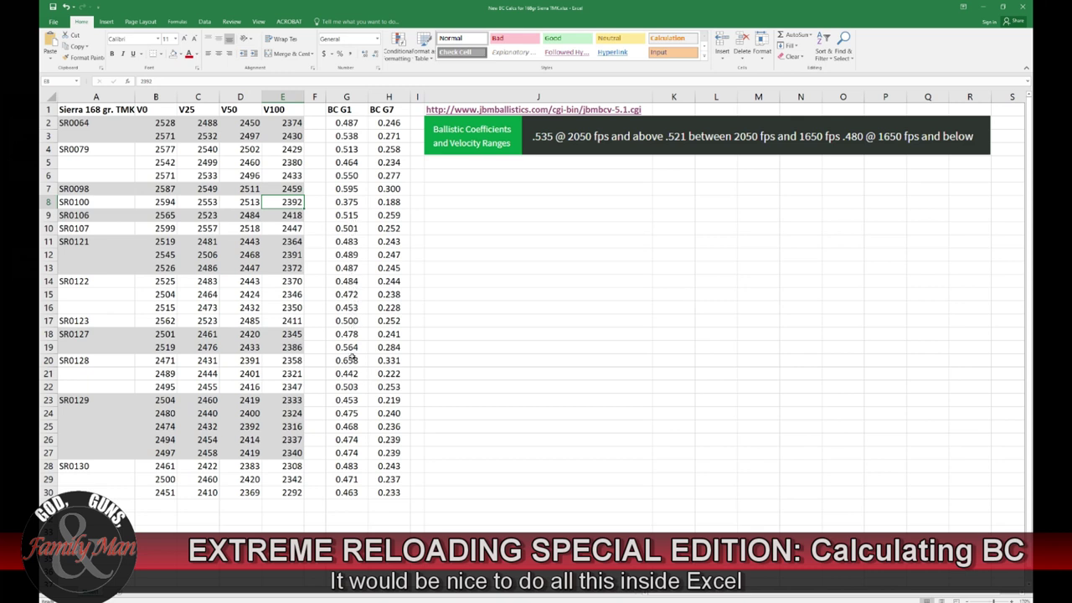
click(347, 360)
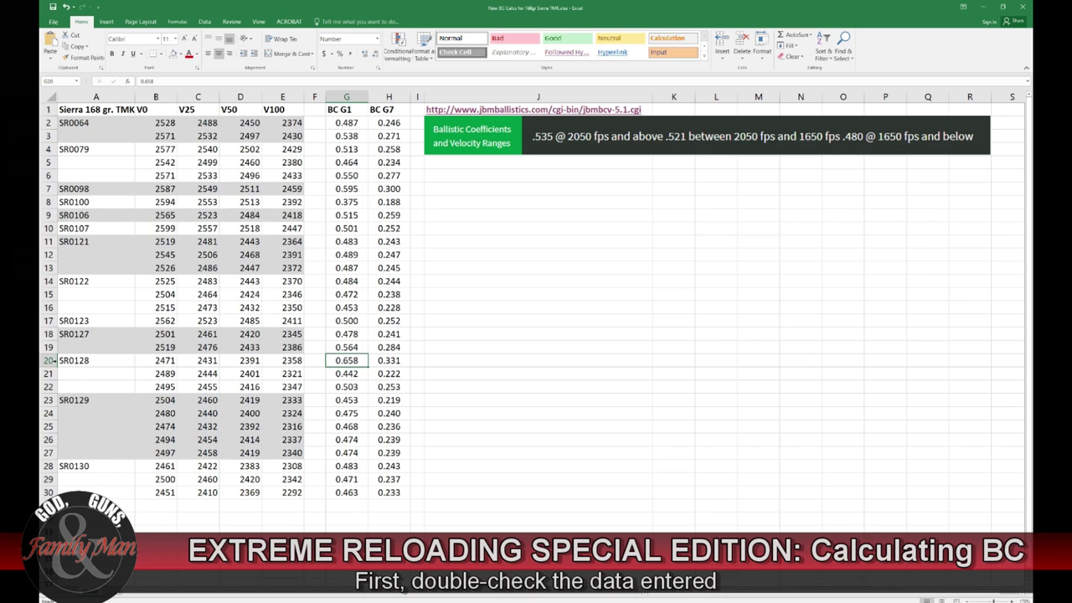
click(49, 360)
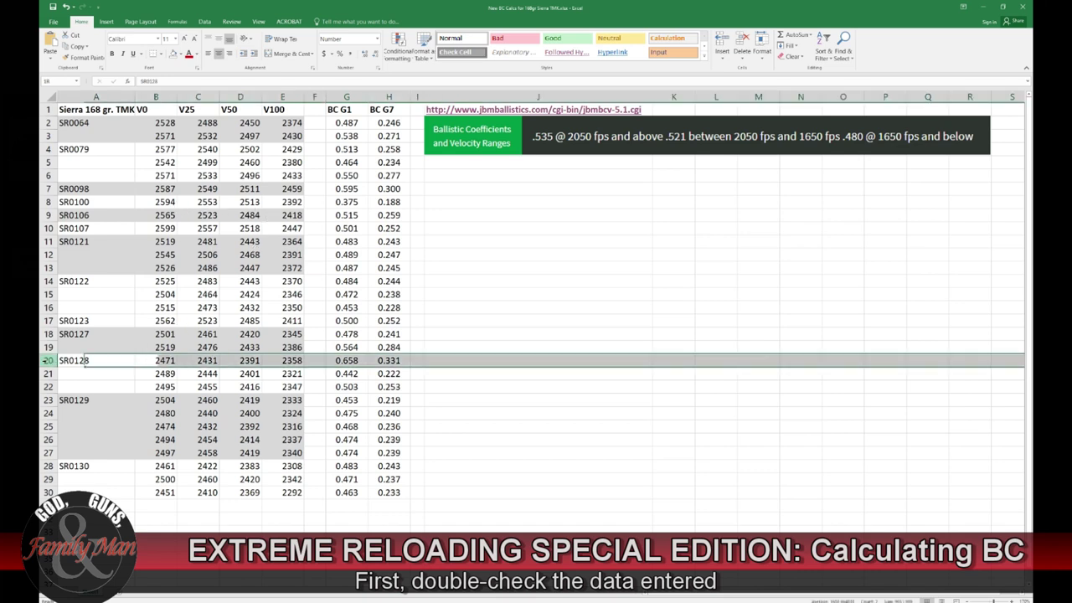
click(181, 53)
click(197, 125)
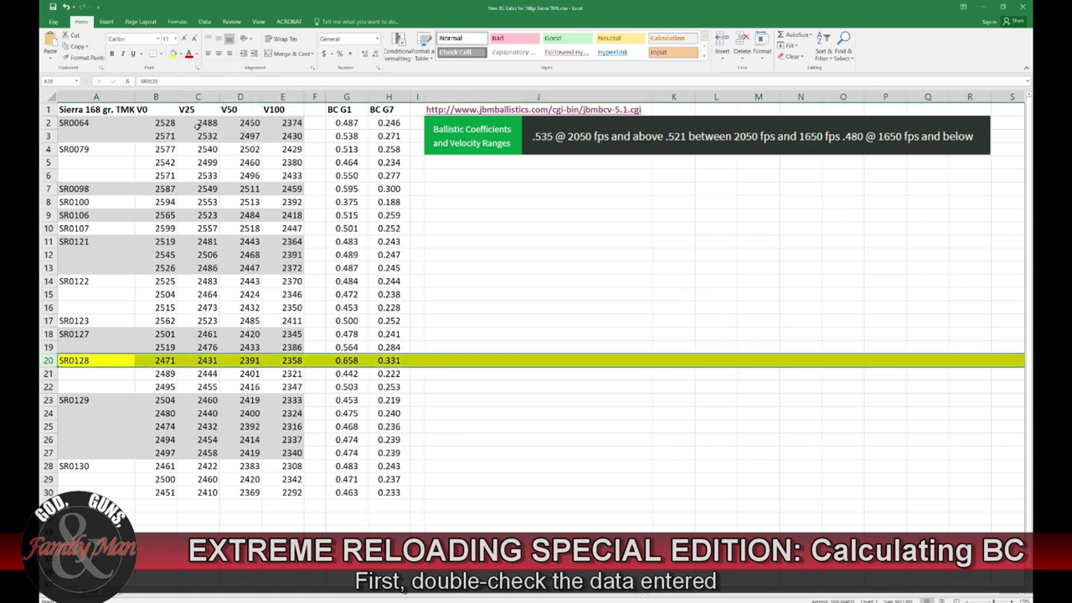
click(42, 202)
click(172, 54)
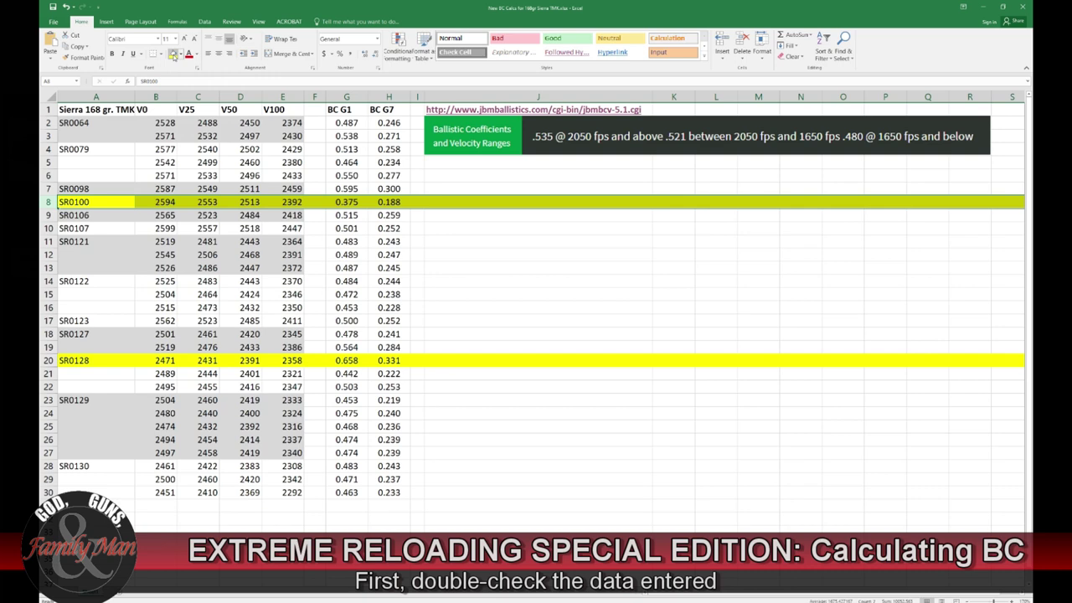
Recheck SR0100 in the JBM calculator using near velocity 2594, far velocity 2392 ft/s, and the G1 drag function.
text(2594)
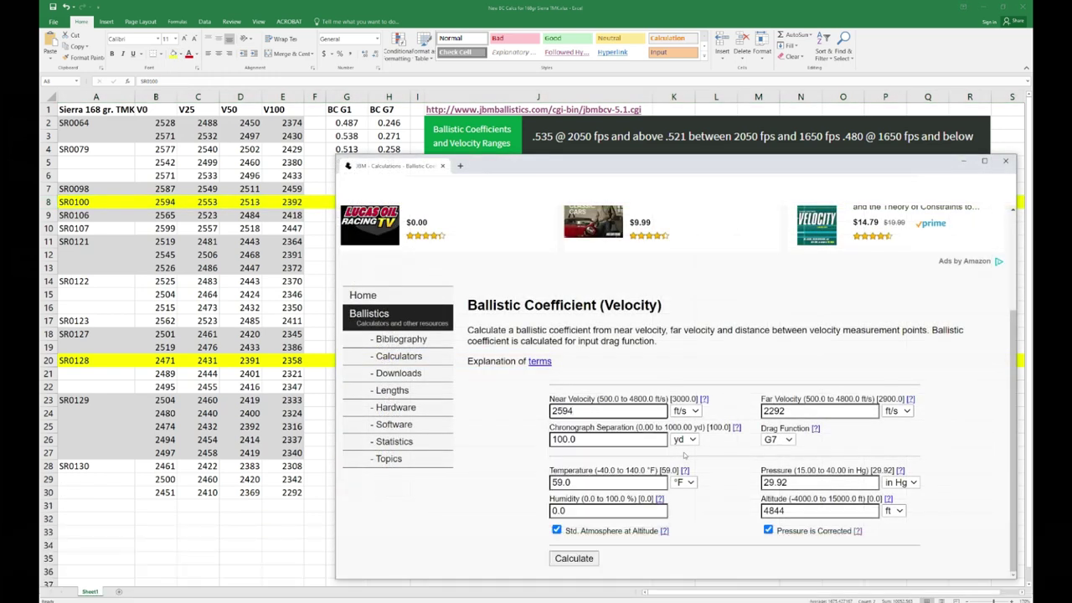
key(Tab)
key(Tab)
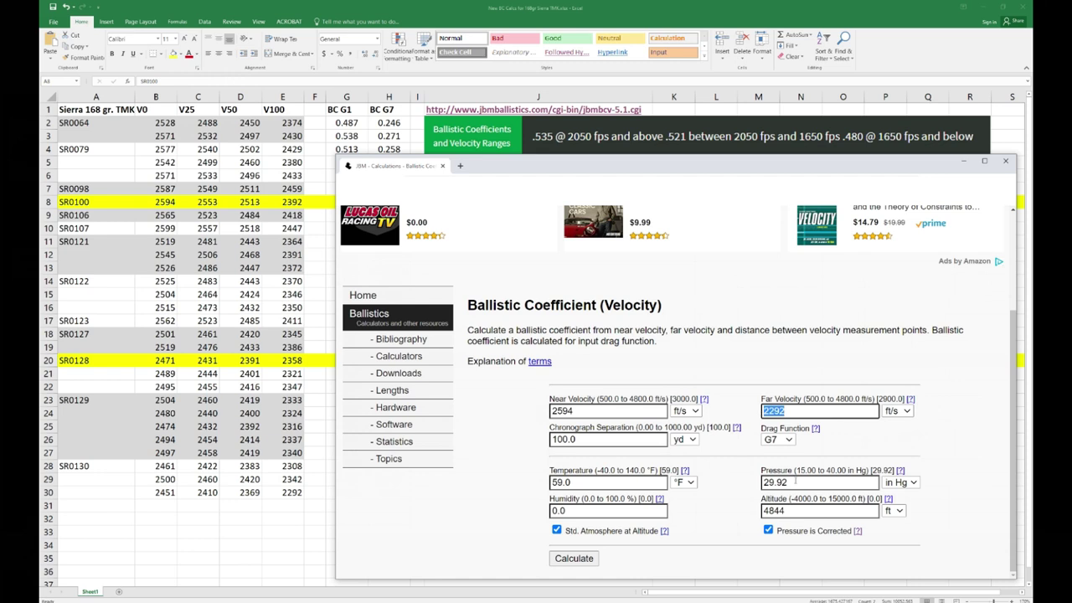
text(2392)
click(789, 440)
click(776, 455)
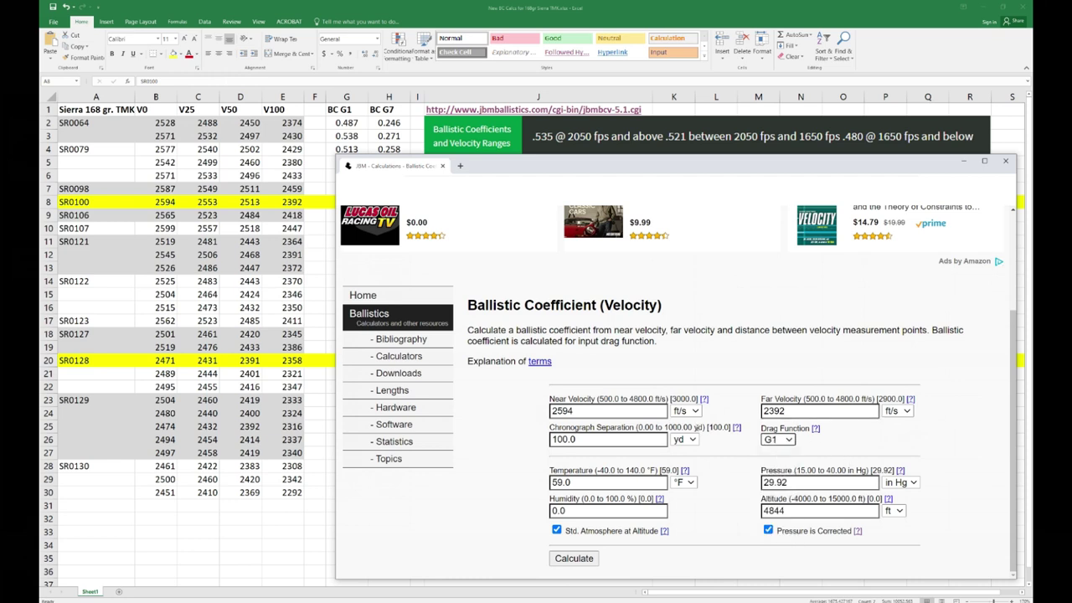
click(573, 558)
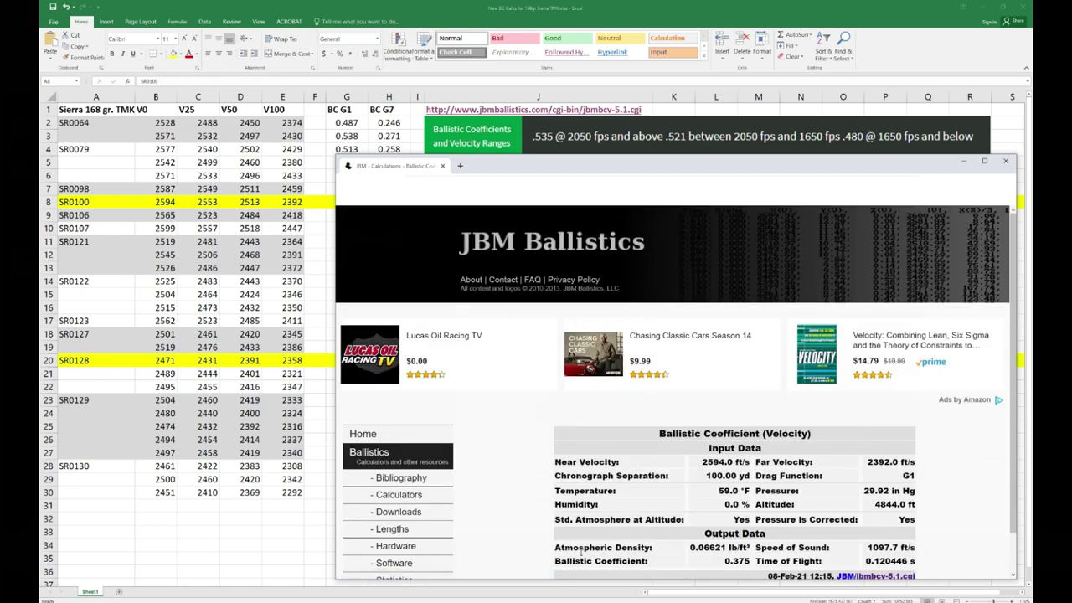
click(963, 161)
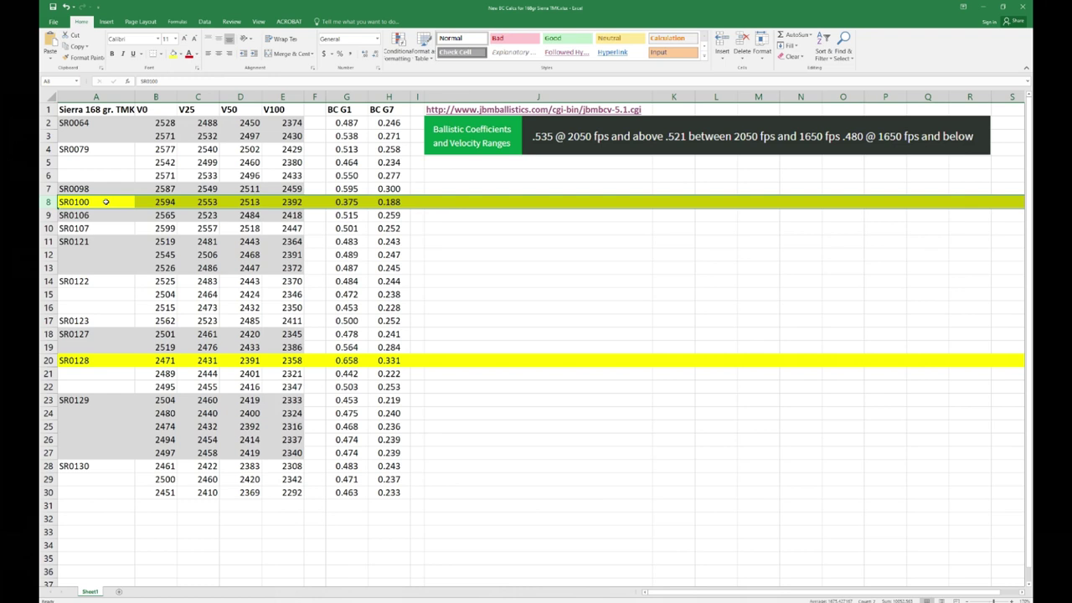
Recheck the first SR0128 record in the JBM calculator with near velocity 2471 and far velocity 2358 ft/s, using G1.
click(120, 363)
key(alt+Tab)
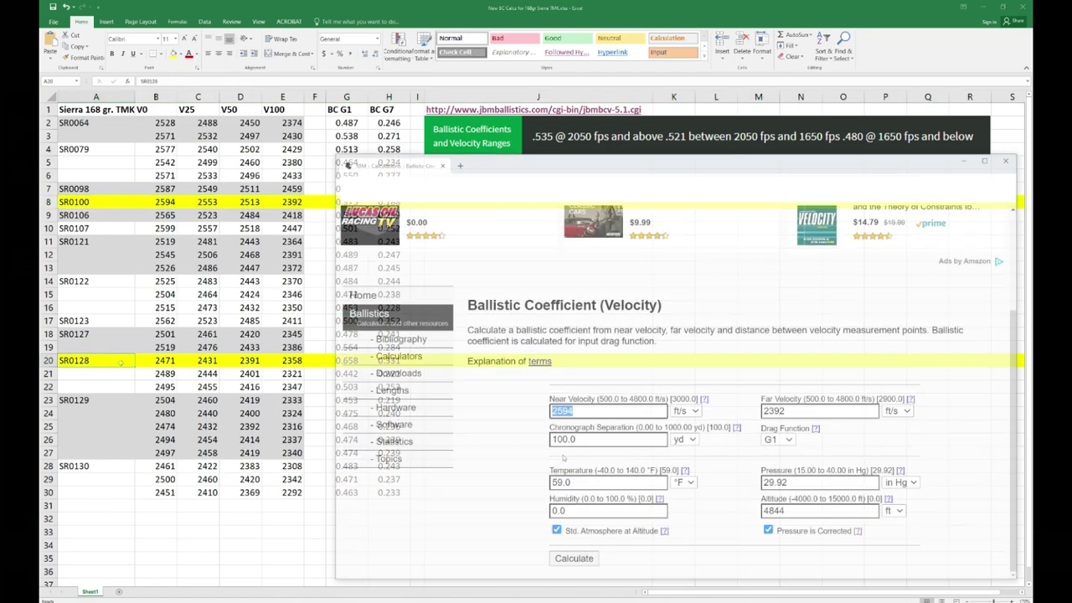
text(24)
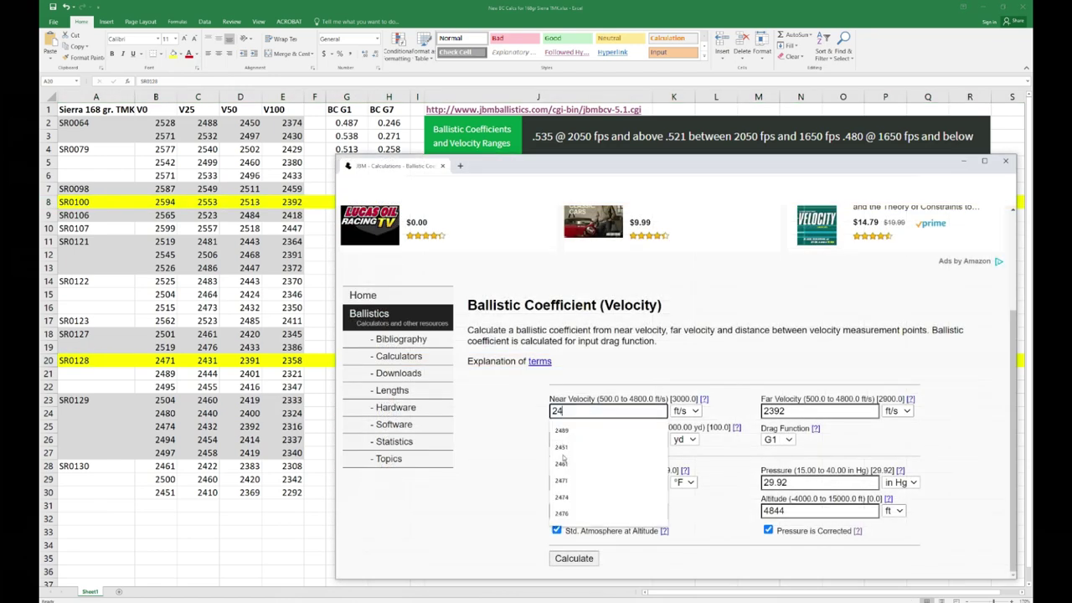
text(71)
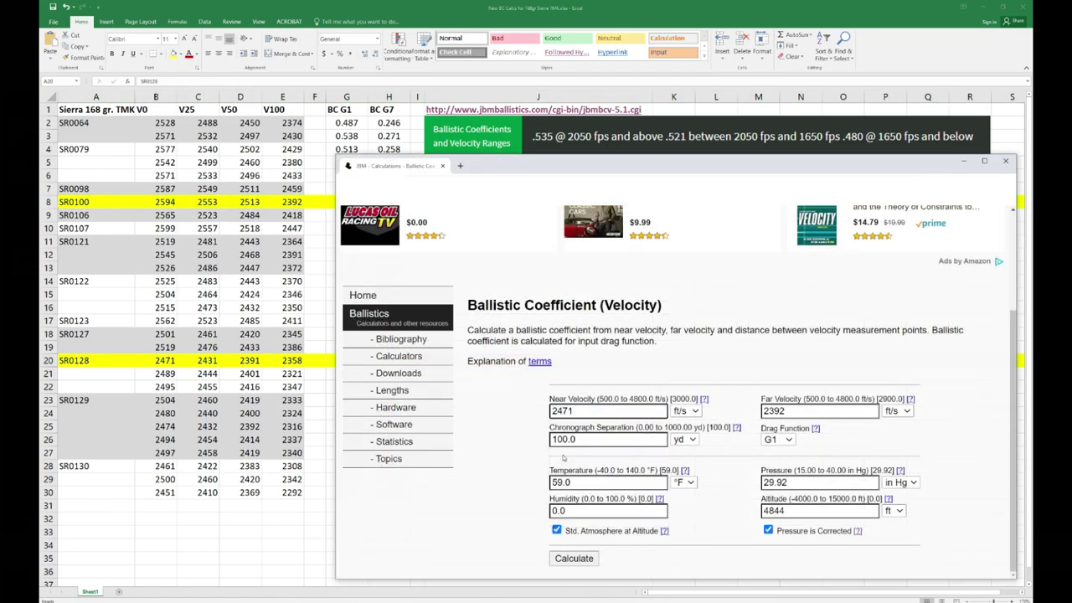
key(Tab)
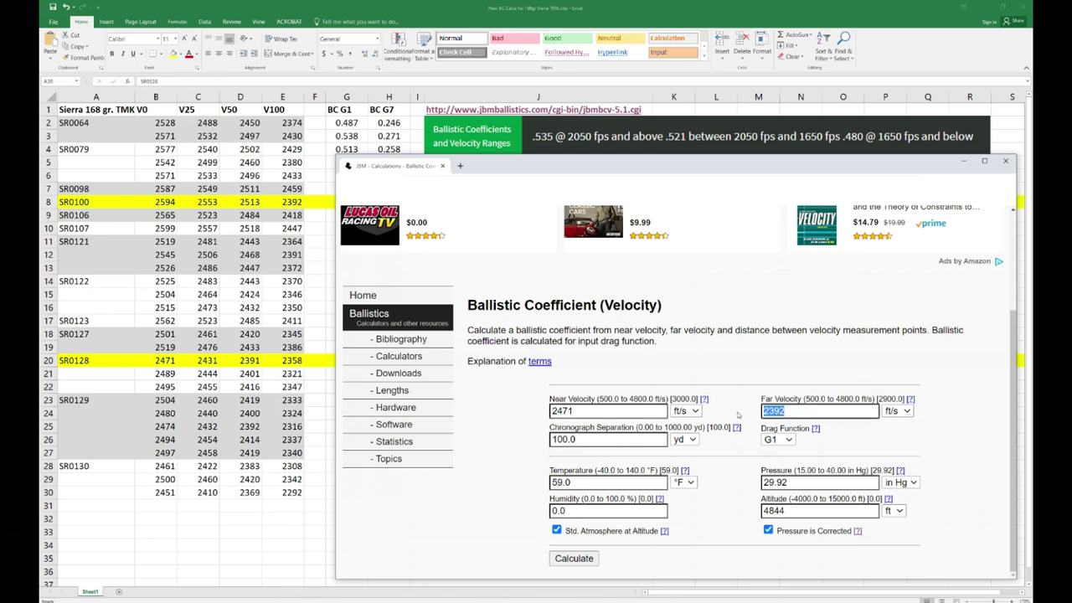
text(2358)
click(739, 460)
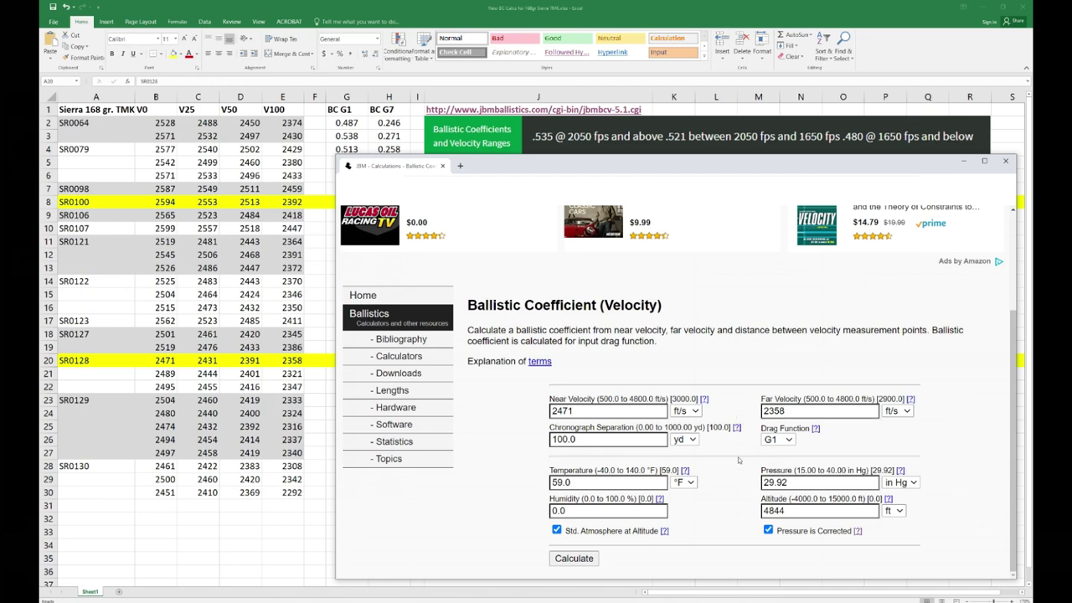
click(569, 559)
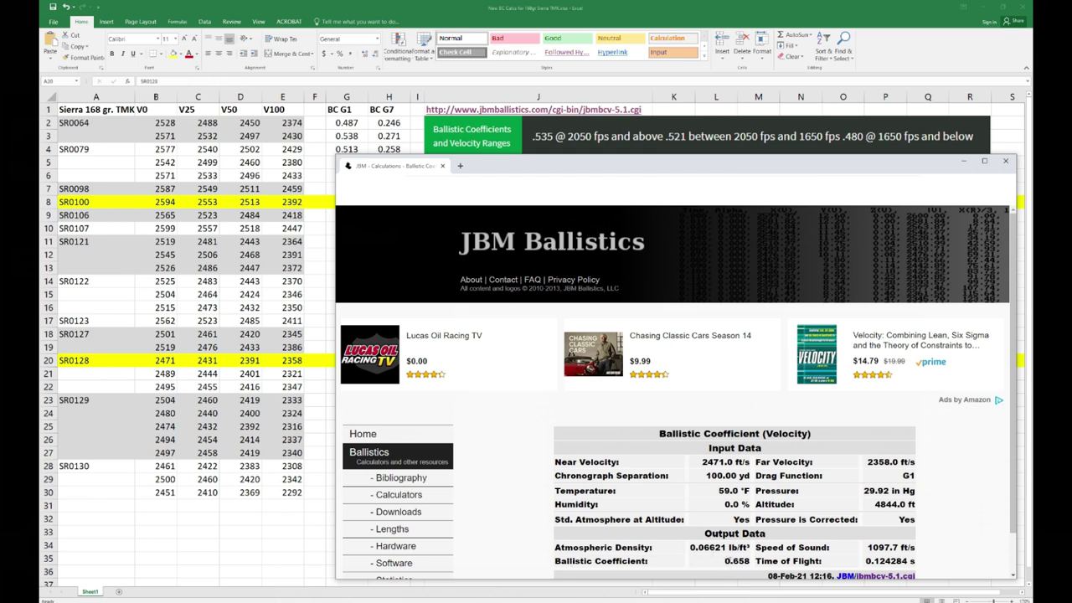
double_click(737, 561)
click(964, 160)
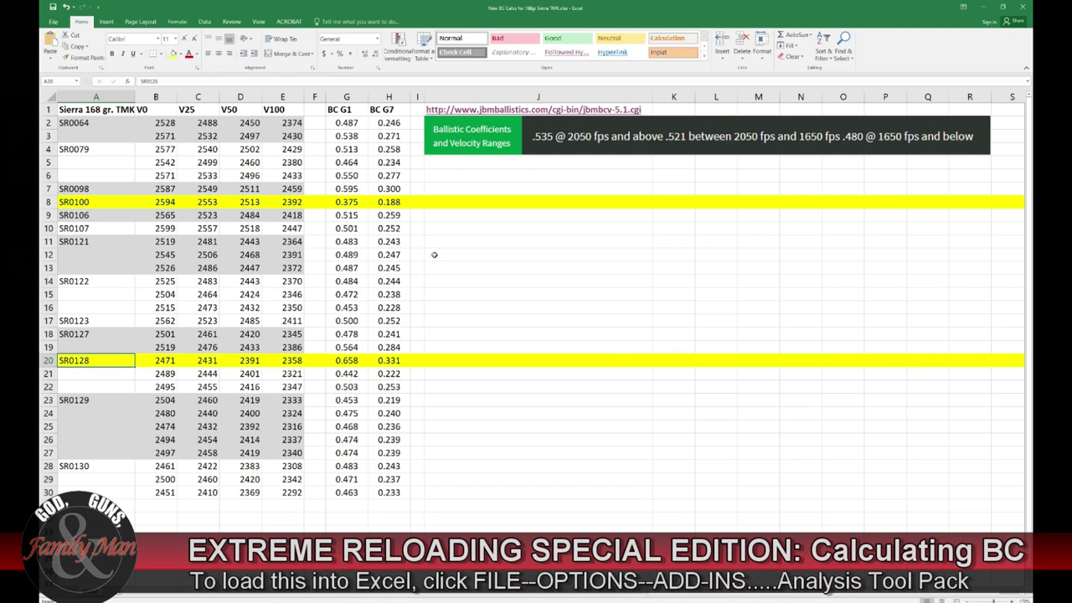
Start a Descriptive Statistics analysis with the BC G1 and BC G7 columns, G1:H30 including their headings, as the input range.
click(205, 22)
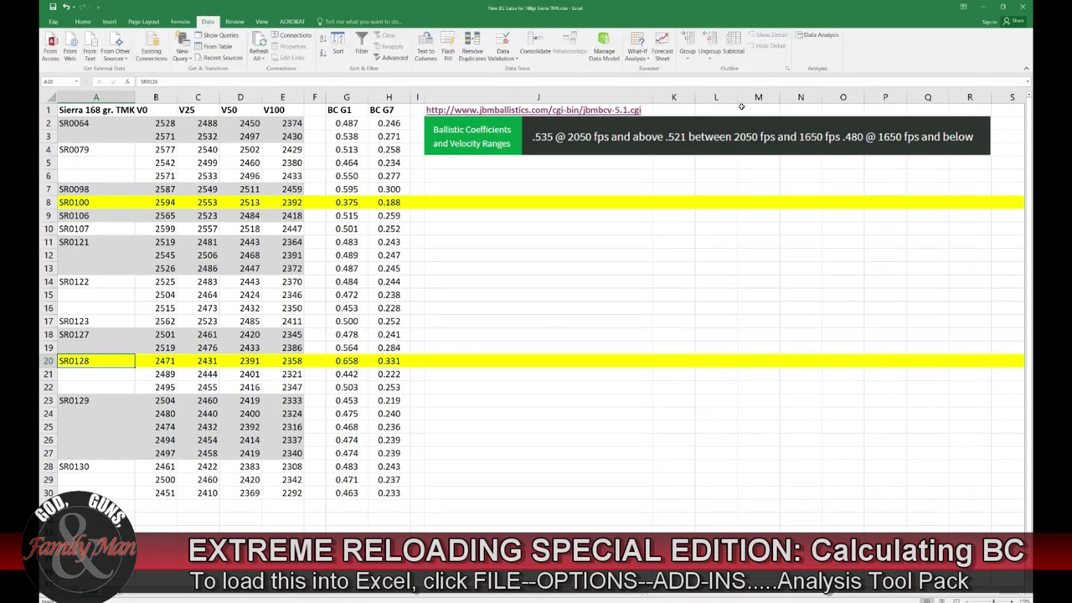
click(816, 34)
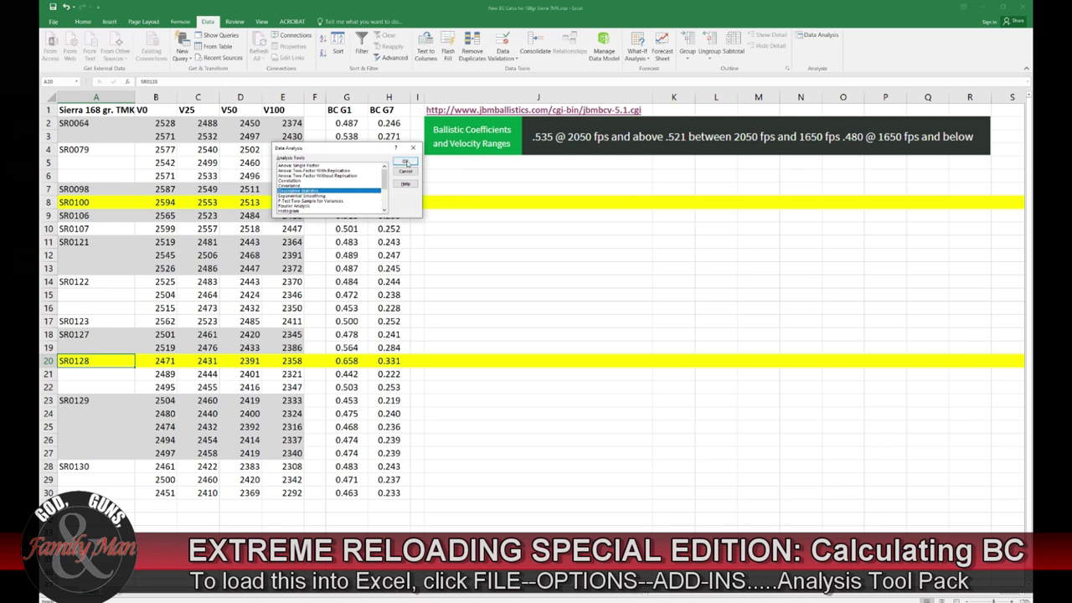
click(406, 162)
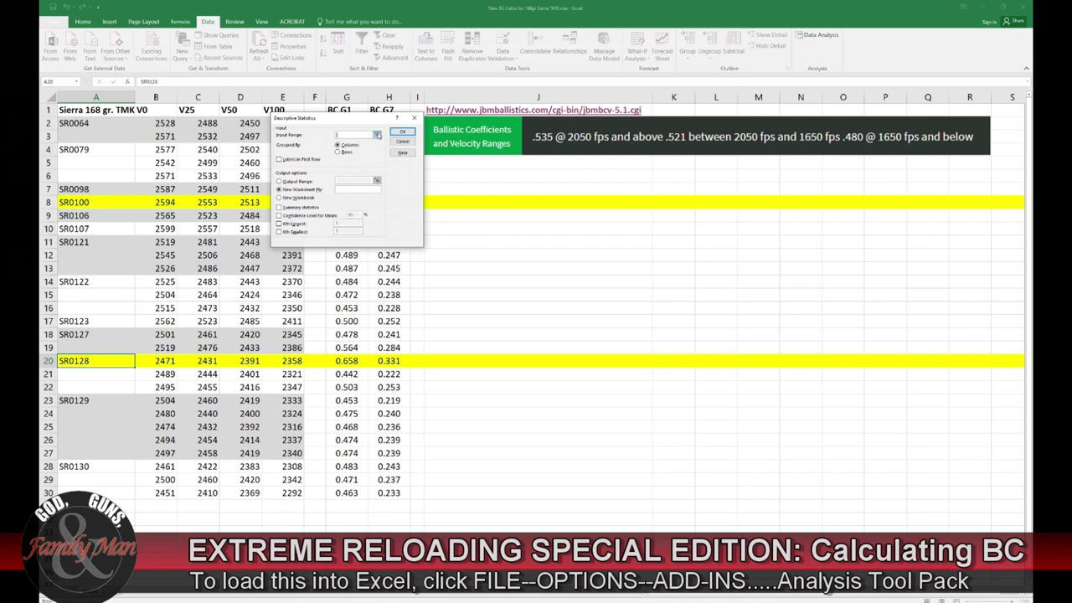
click(376, 134)
drag(239, 150, 198, 159)
drag(333, 110, 374, 490)
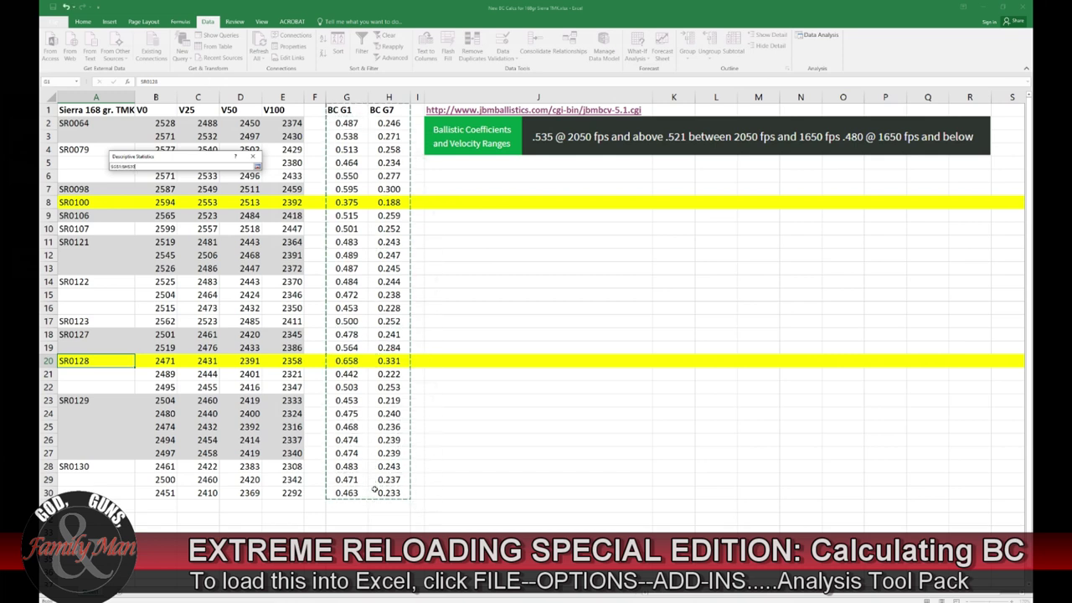
click(257, 166)
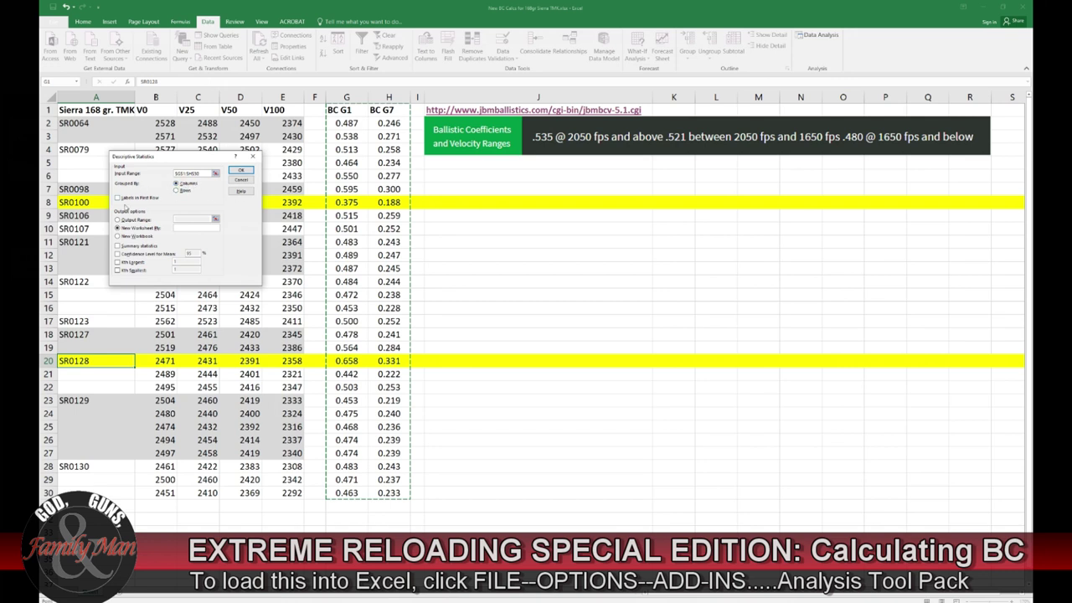
Run the analysis with labels in first row and summary statistics enabled, sending the output to cell F32.
click(117, 199)
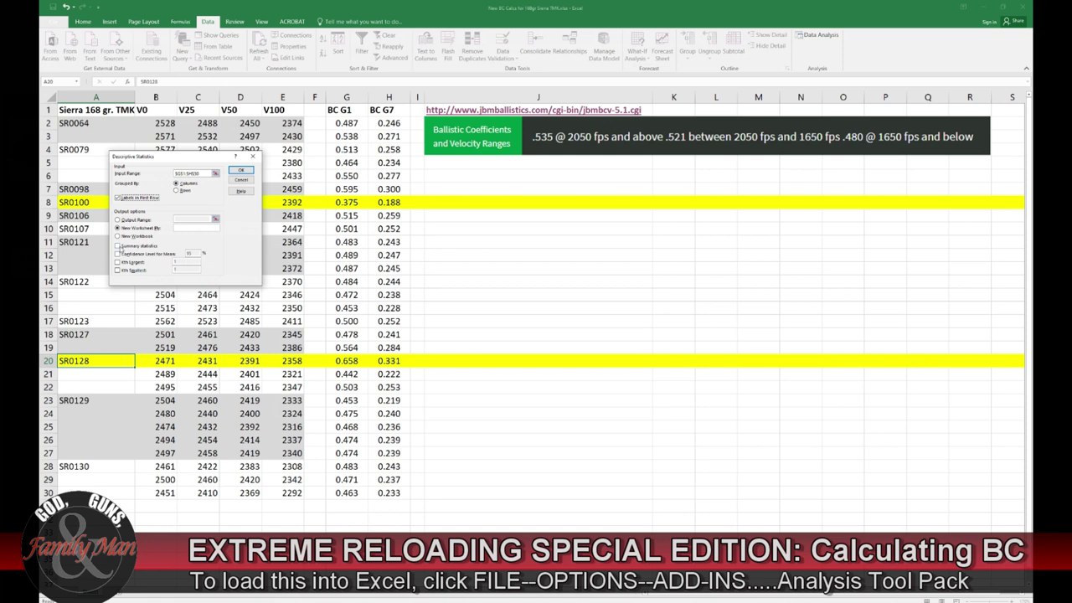
click(118, 247)
click(117, 220)
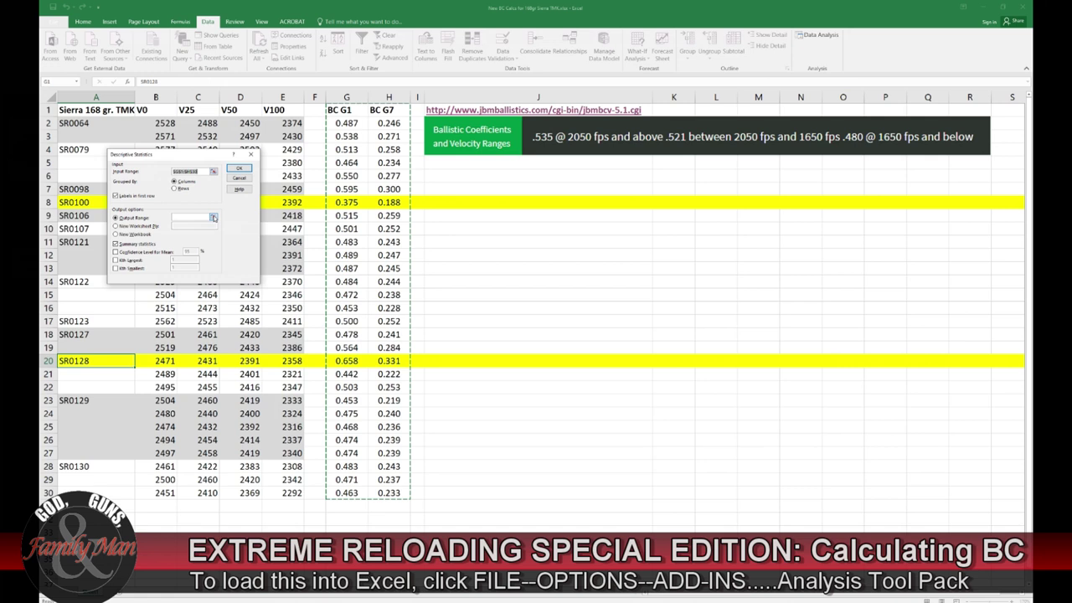
click(213, 219)
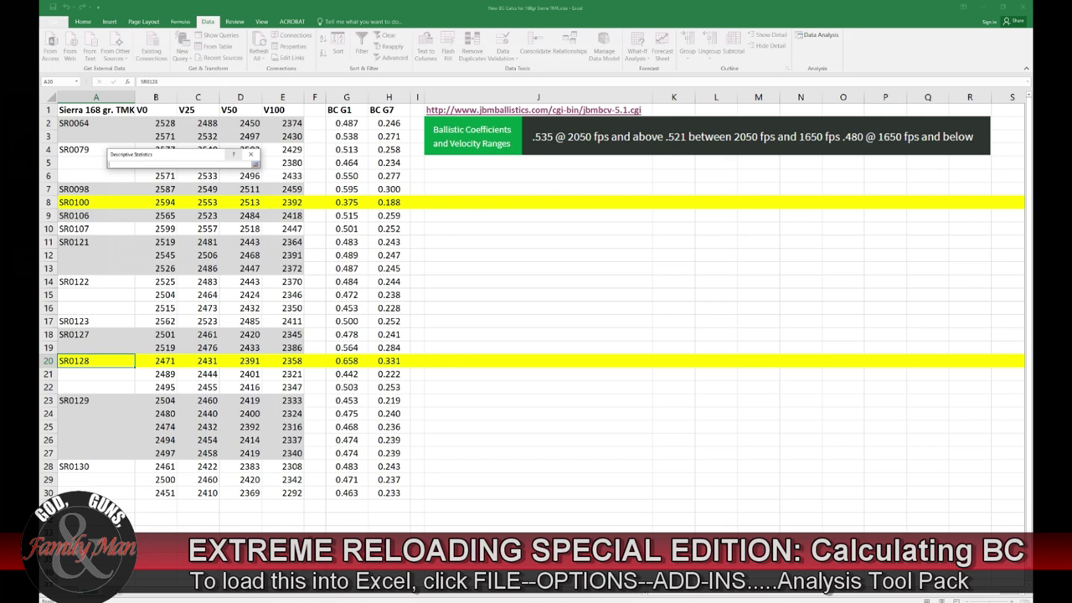
click(310, 520)
click(256, 164)
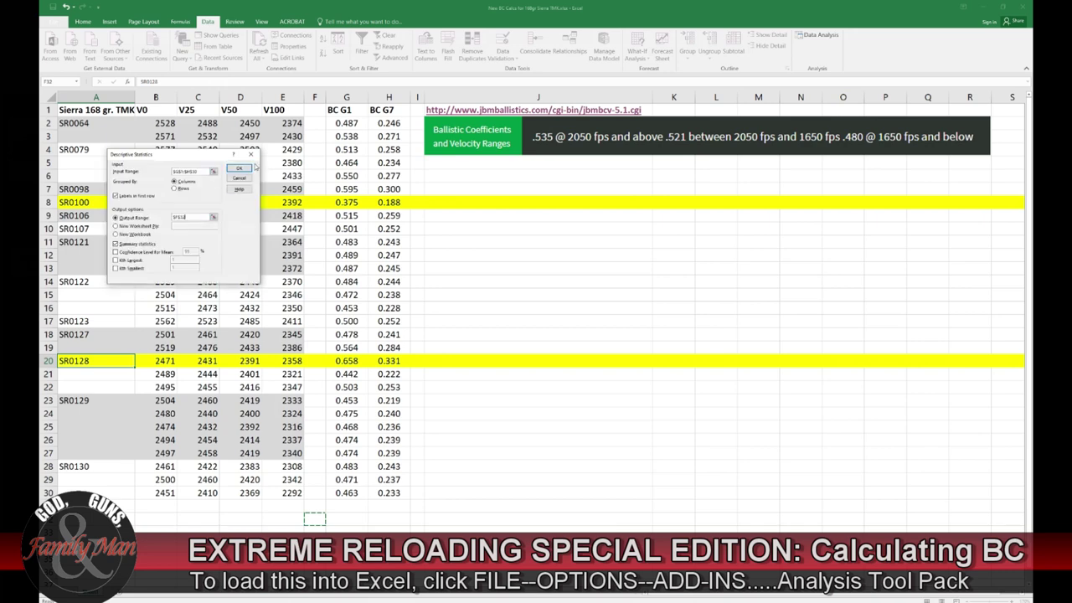
click(239, 169)
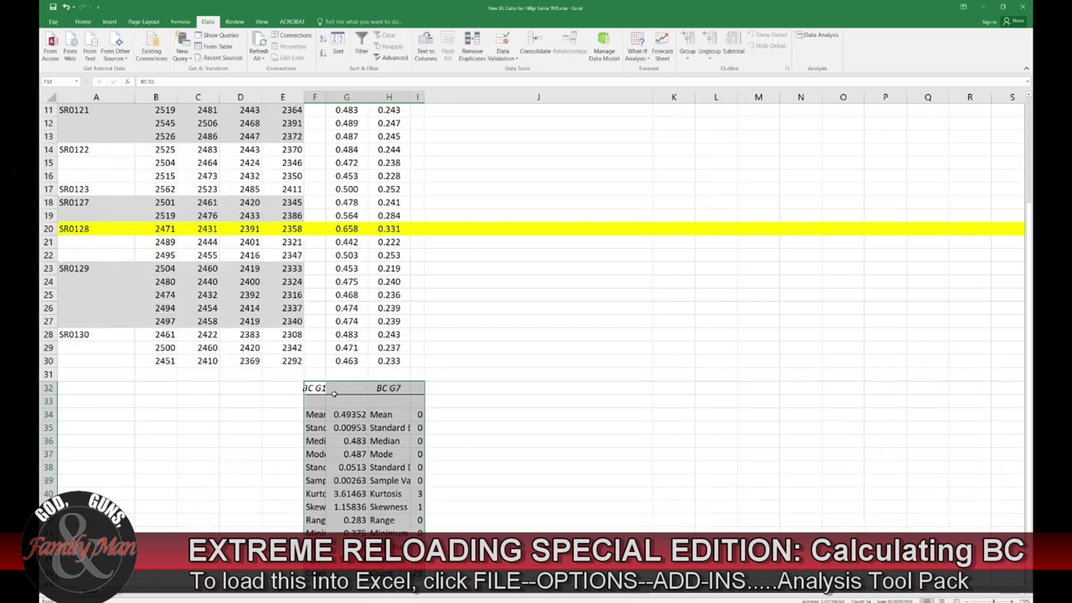
Move the statistics headings one column over to sit above their values, and delete the duplicate label cells in H32:H46, shifting cells left.
drag(310, 388, 423, 393)
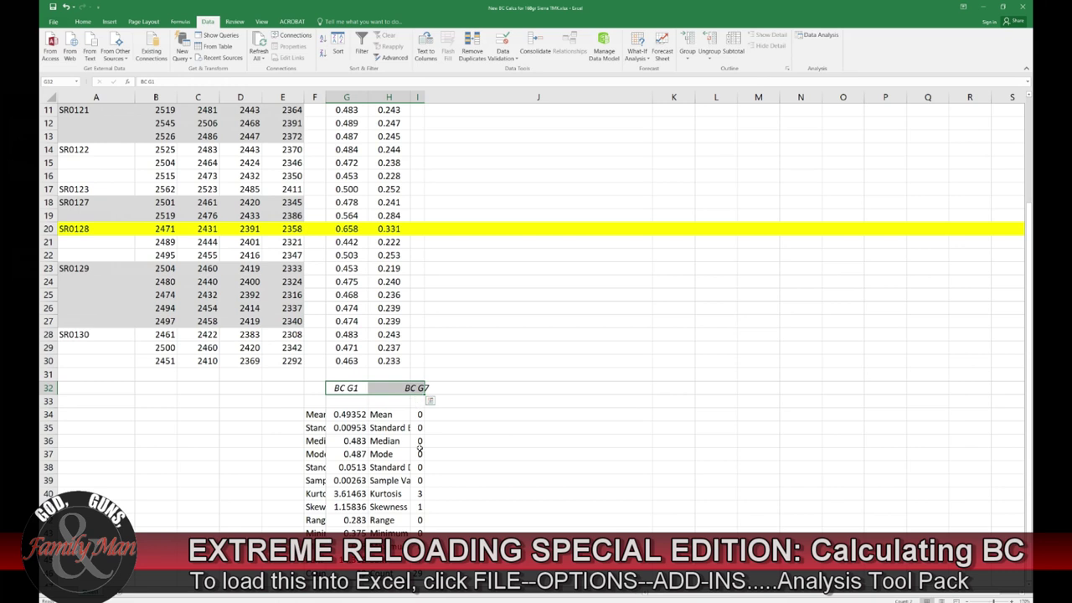
click(387, 388)
drag(387, 401, 388, 578)
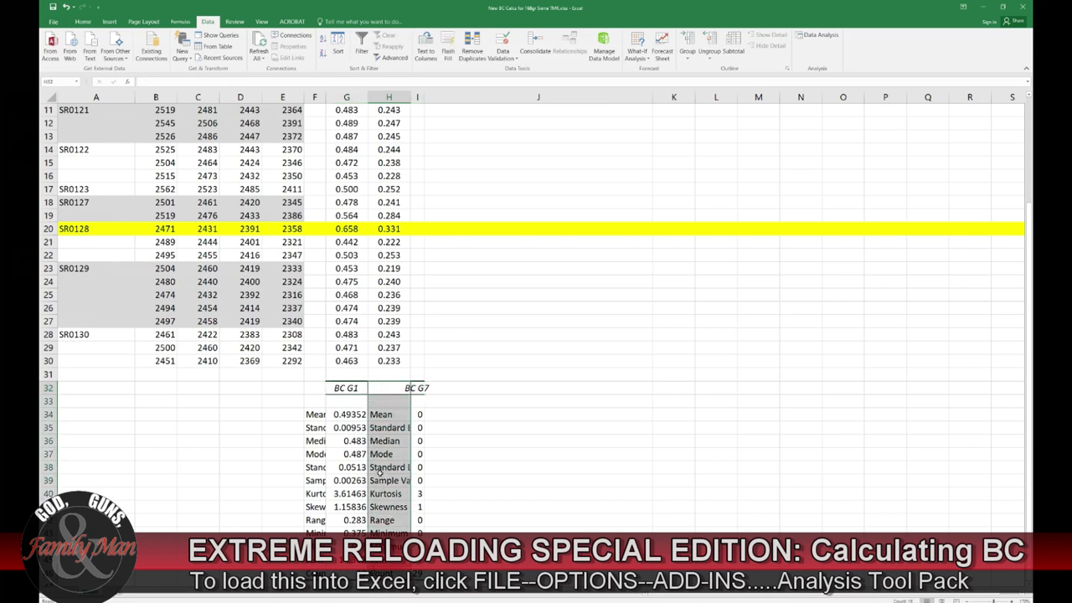
right_click(379, 473)
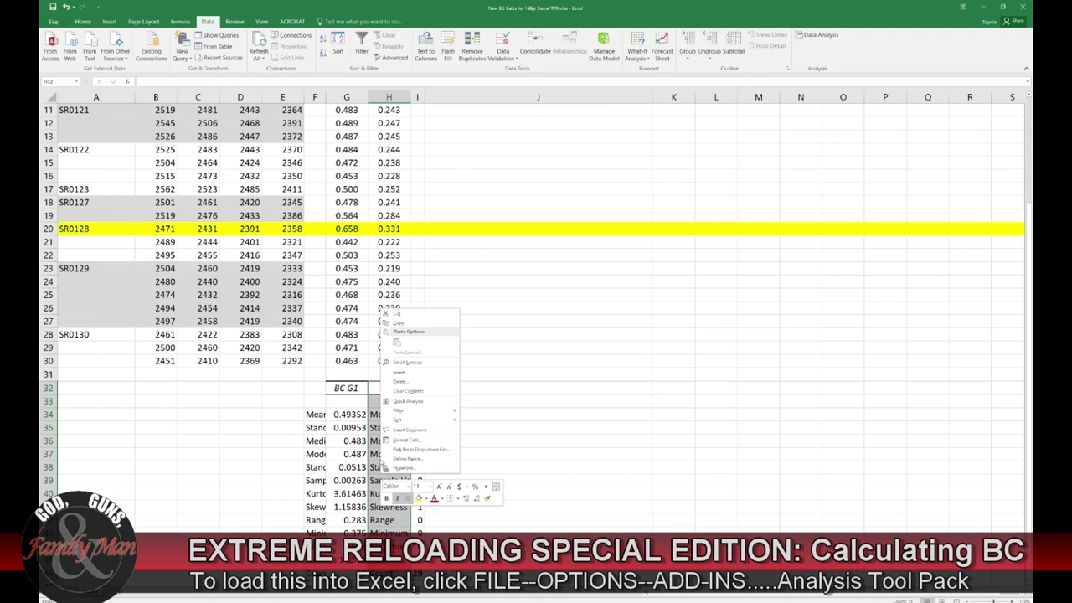
click(399, 381)
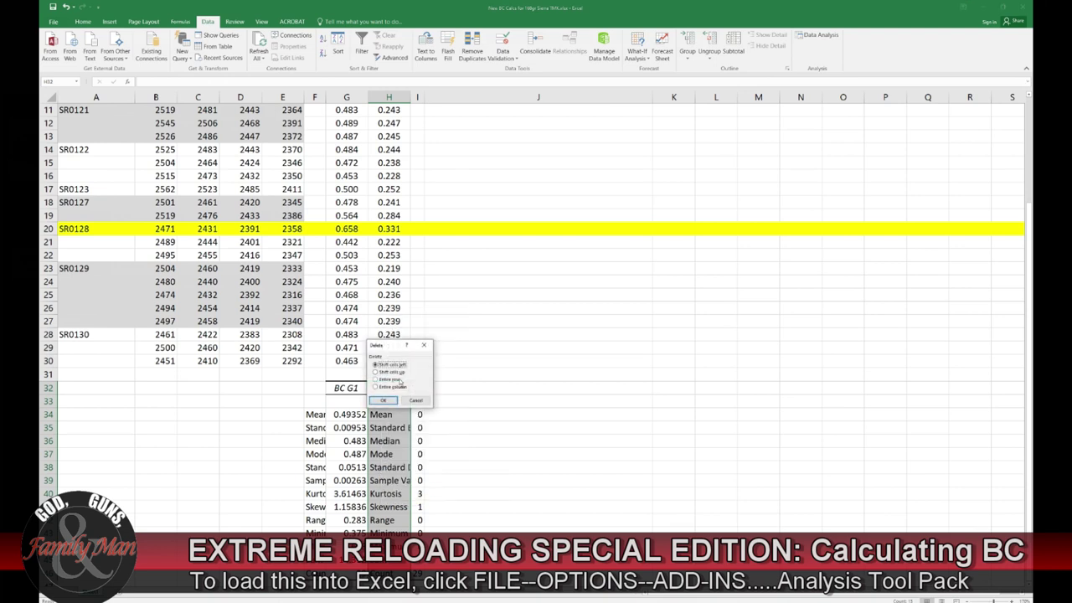
click(384, 400)
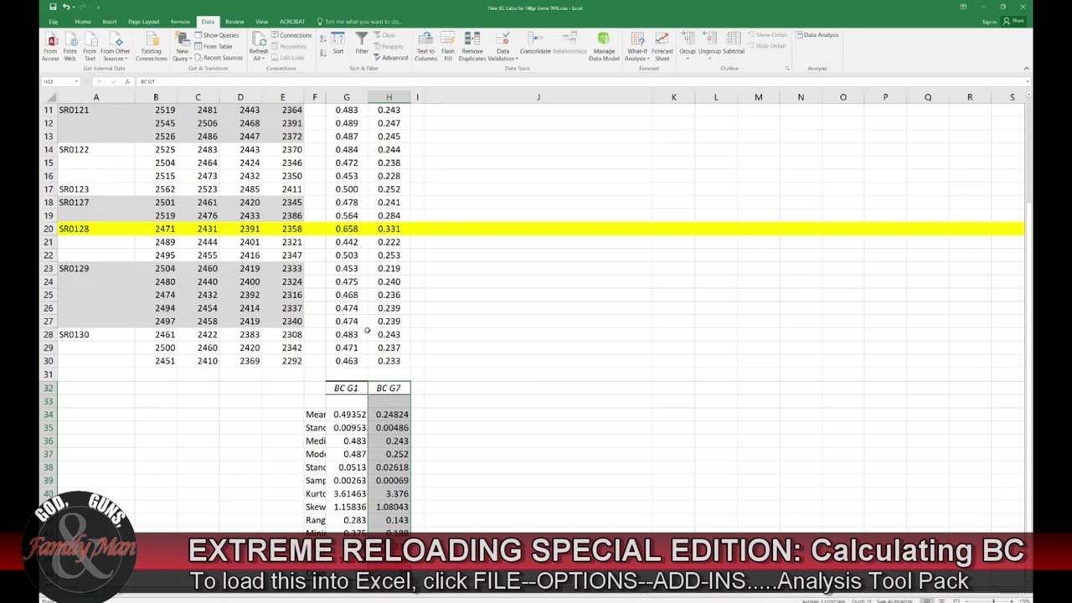
Autofit the width of column F to the statistic labels.
double_click(325, 97)
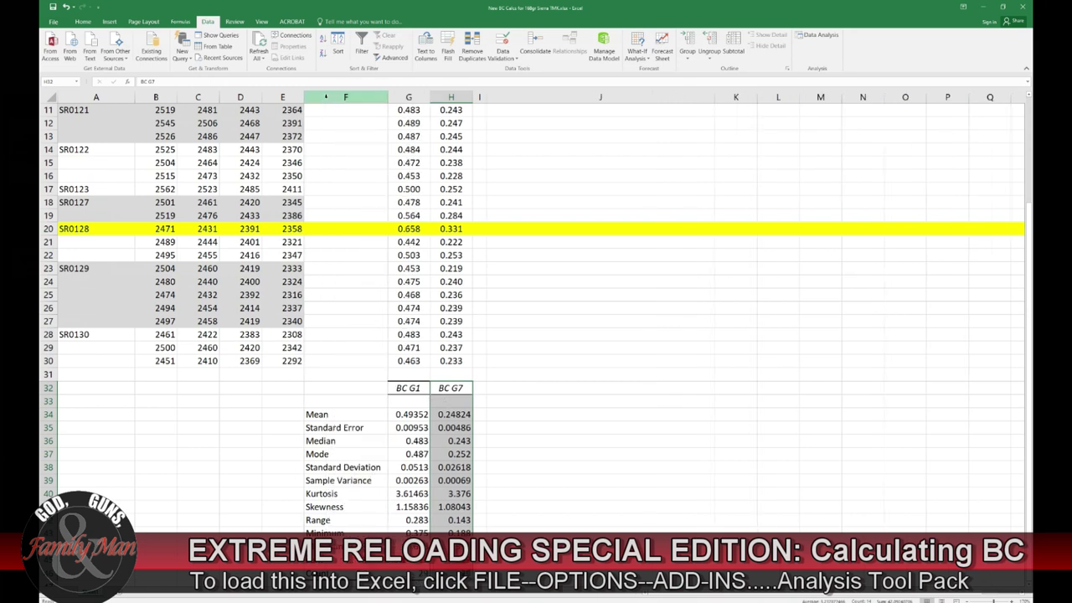
click(586, 438)
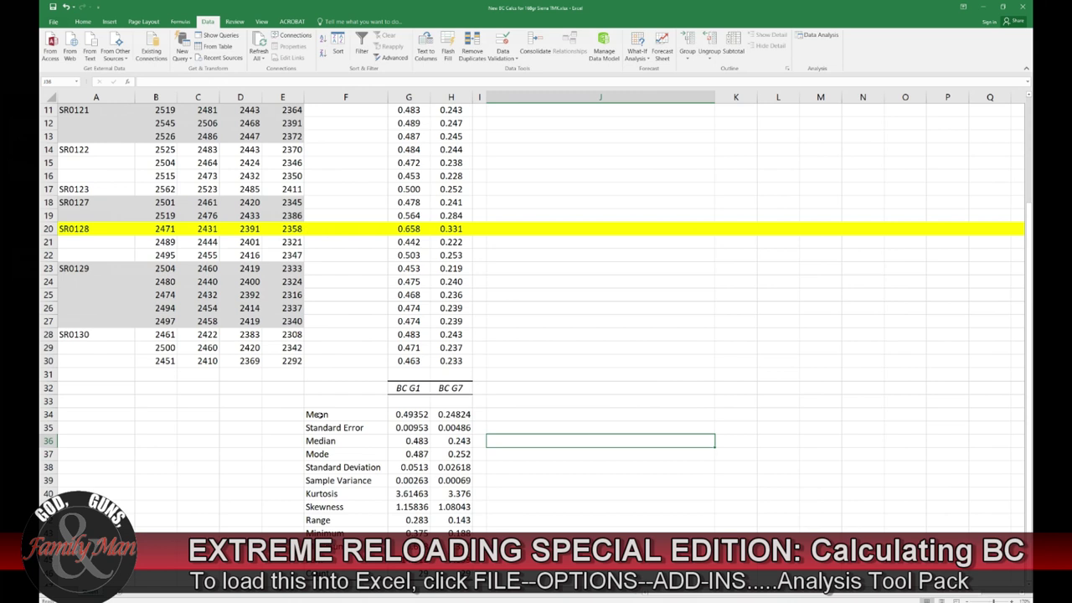
Review the mean, median and standard deviation rows for BC G1 and BC G7 in the summary table.
drag(319, 415, 437, 412)
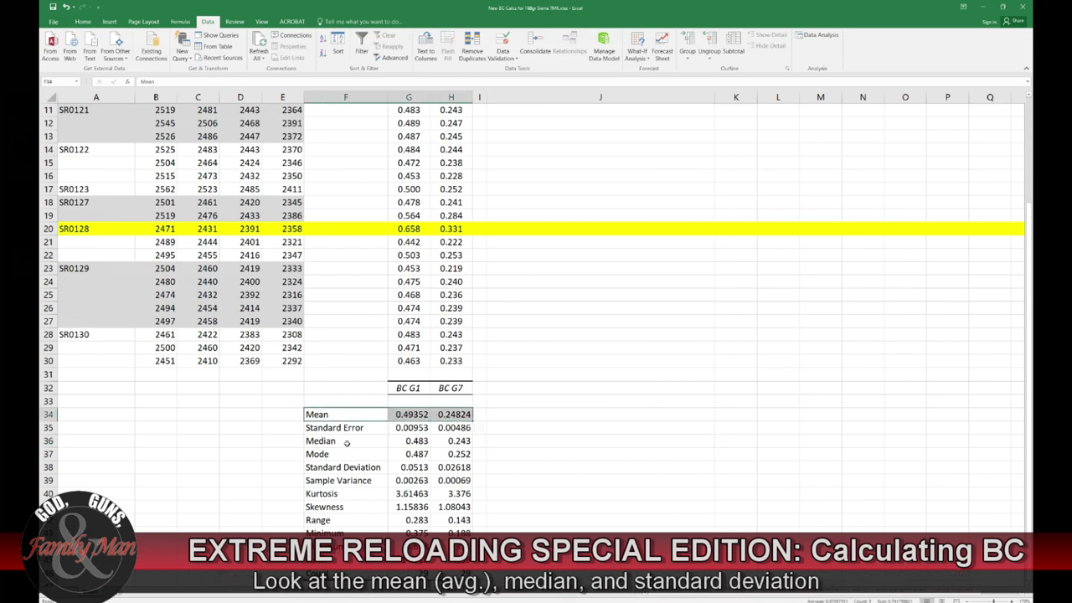
click(343, 442)
drag(344, 442, 434, 444)
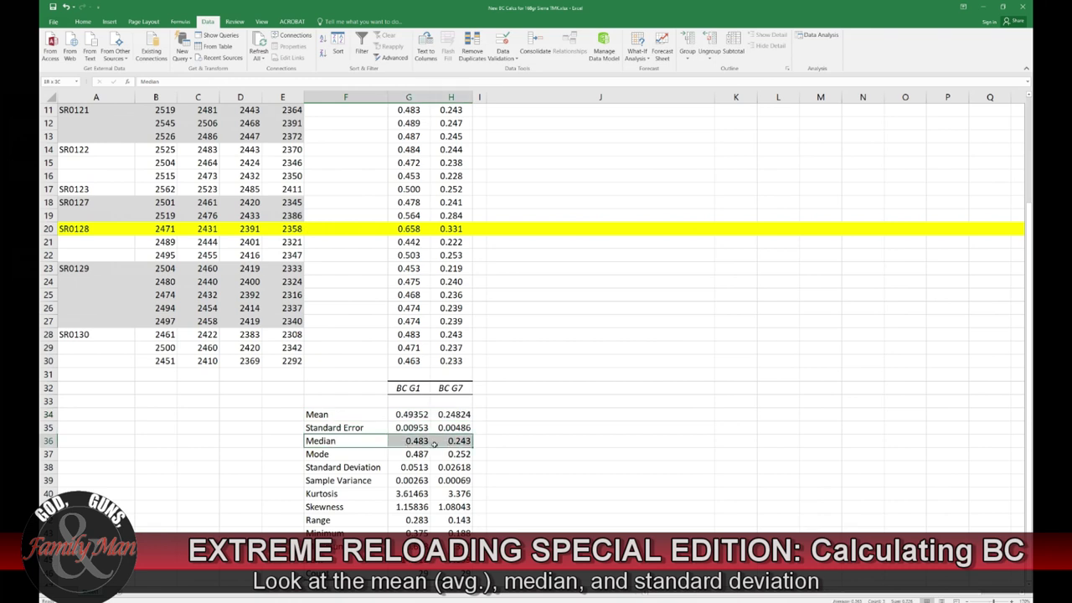
click(320, 469)
drag(391, 468, 456, 469)
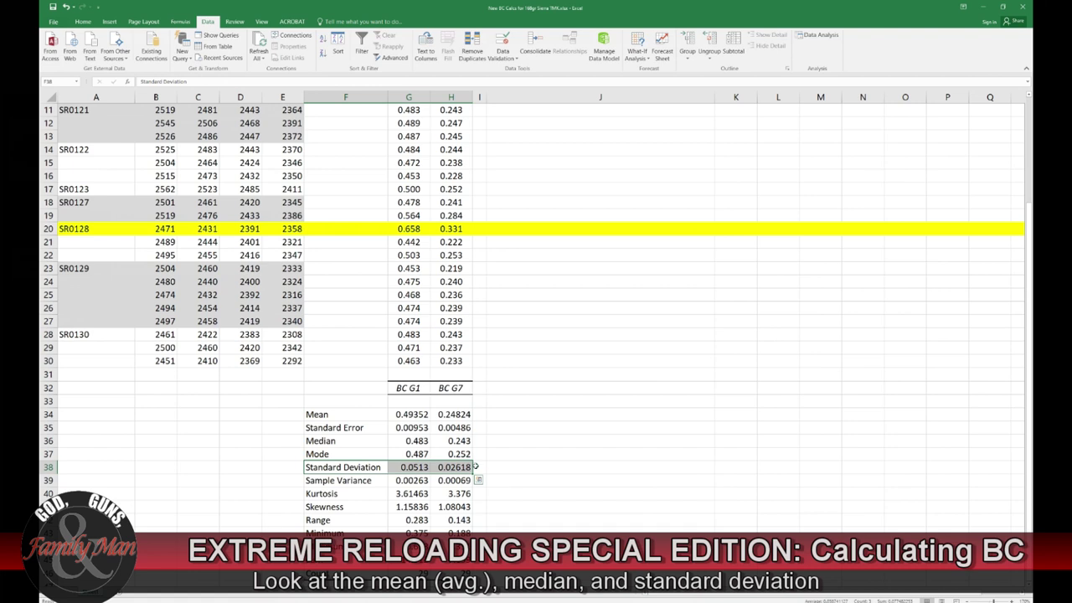
click(414, 414)
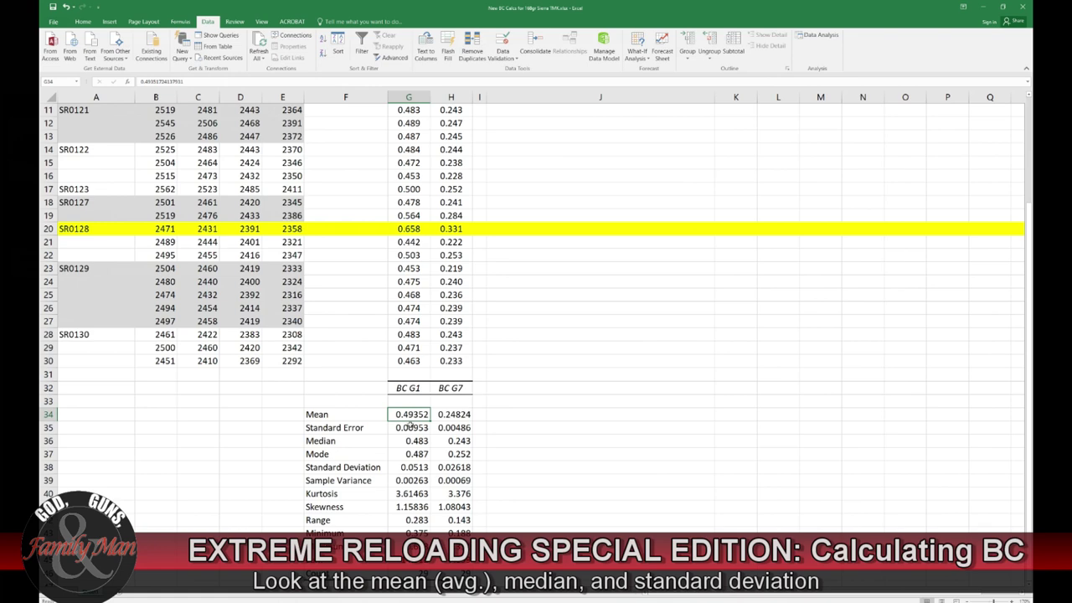
Clear the BC G1 and BC G7 values from the two yellow outlier rows, SR0100 and the first SR0128 record.
scroll(541, 407, up, 4)
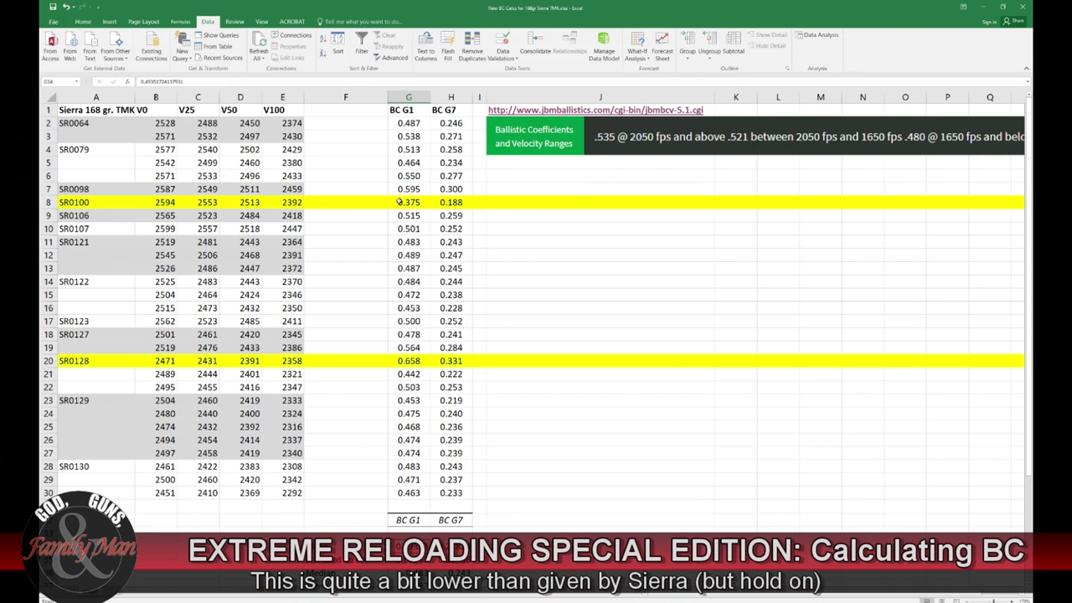
drag(399, 202, 448, 201)
key(Delete)
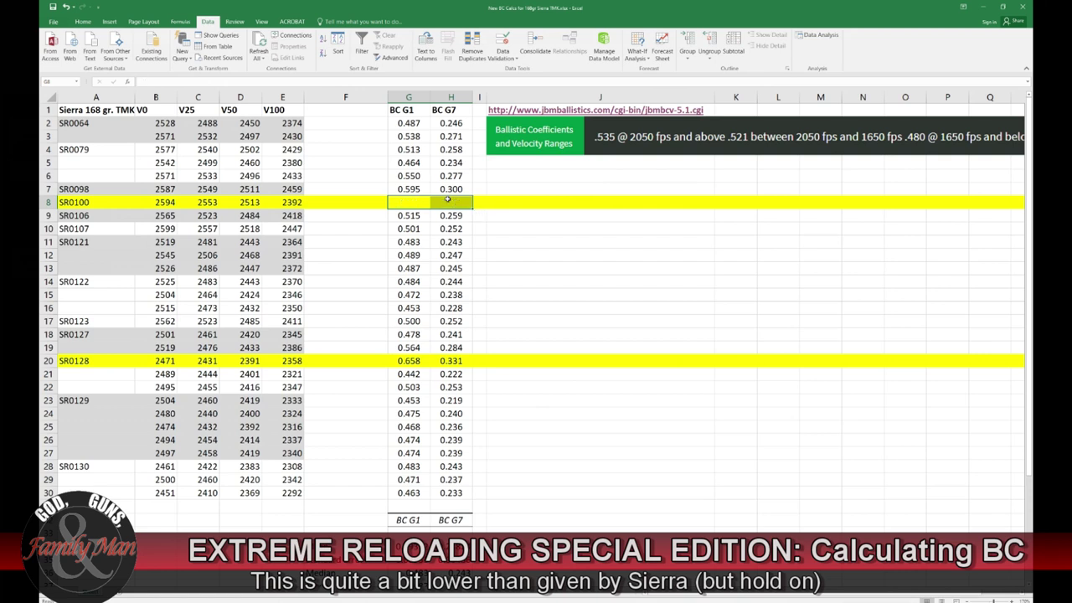
drag(397, 361, 444, 358)
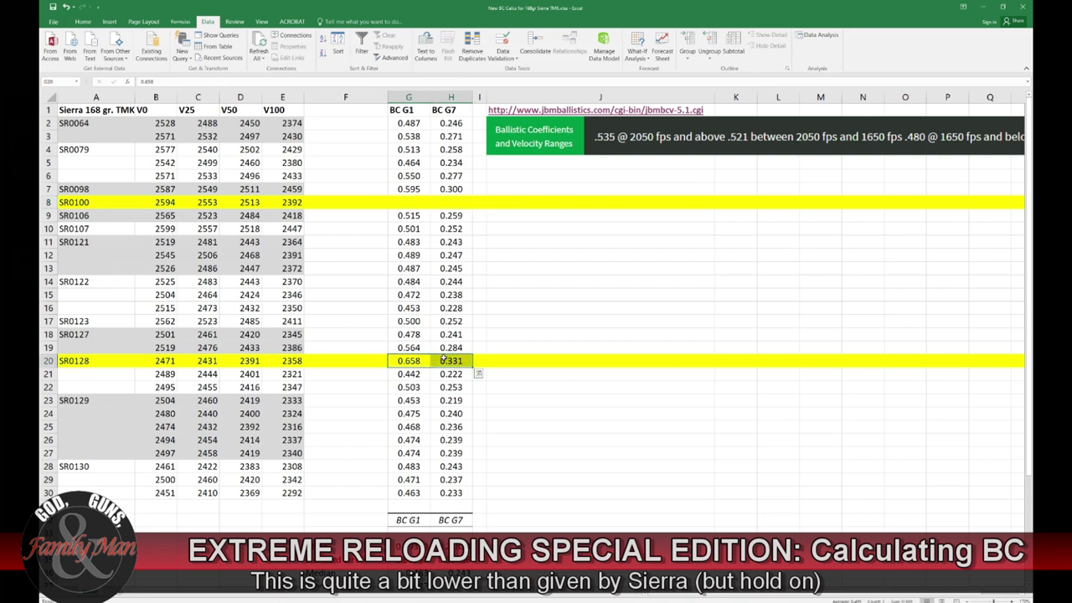
key(Delete)
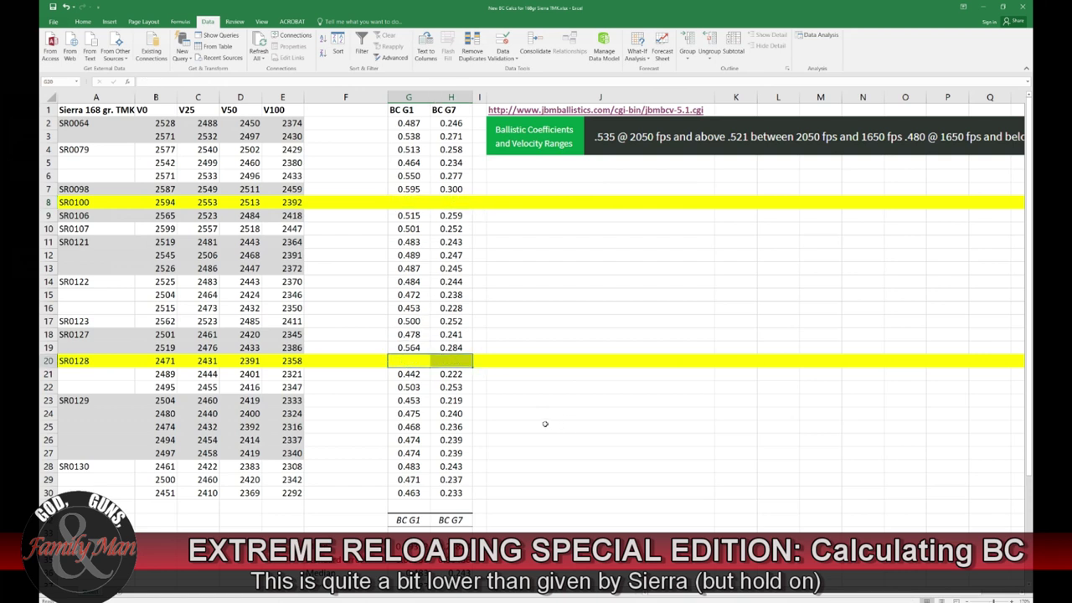
Rerun Descriptive Statistics on the same BC G1 and BC G7 range, placing the output at cell F48 below the first summary.
click(816, 35)
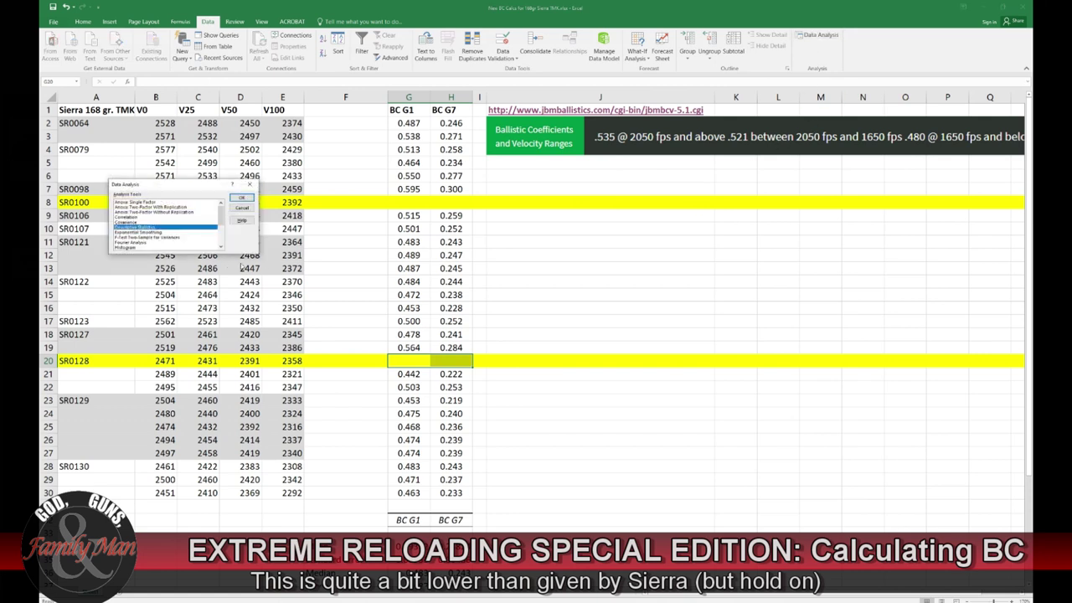
click(239, 198)
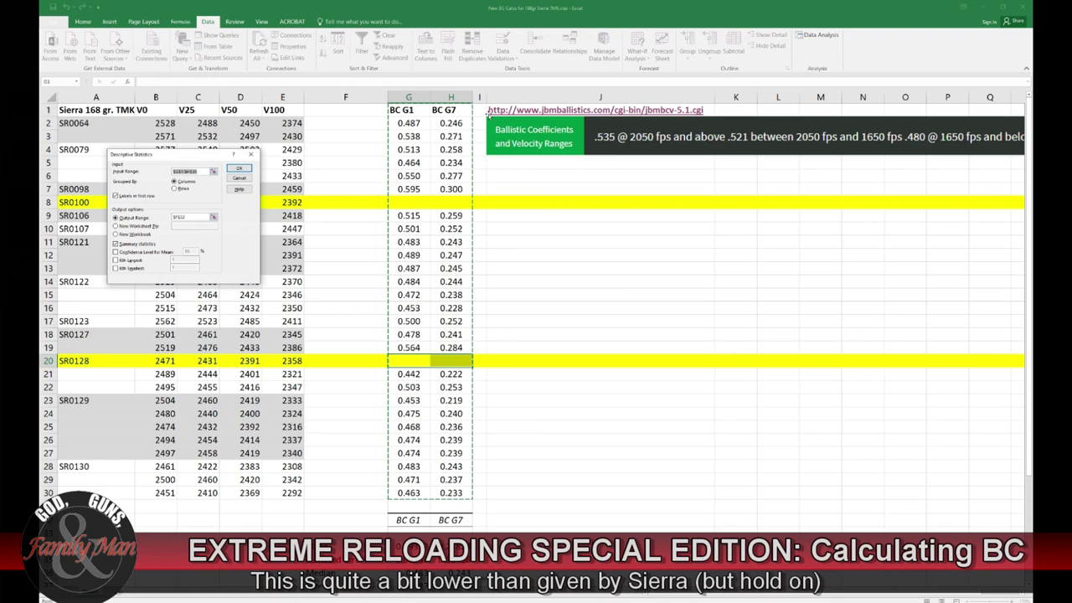
click(216, 218)
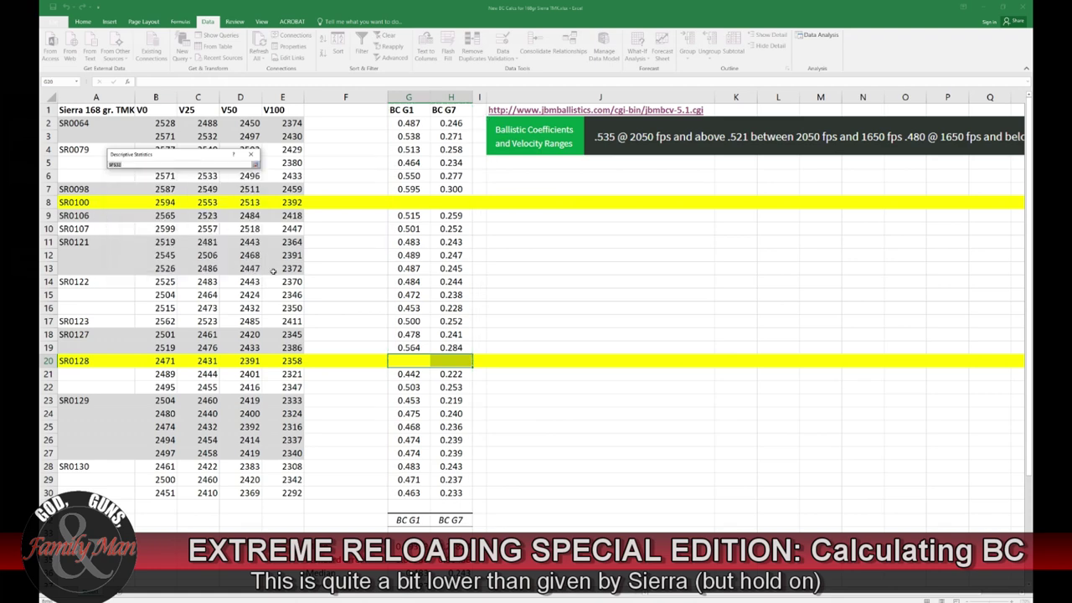
scroll(496, 384, down, 7)
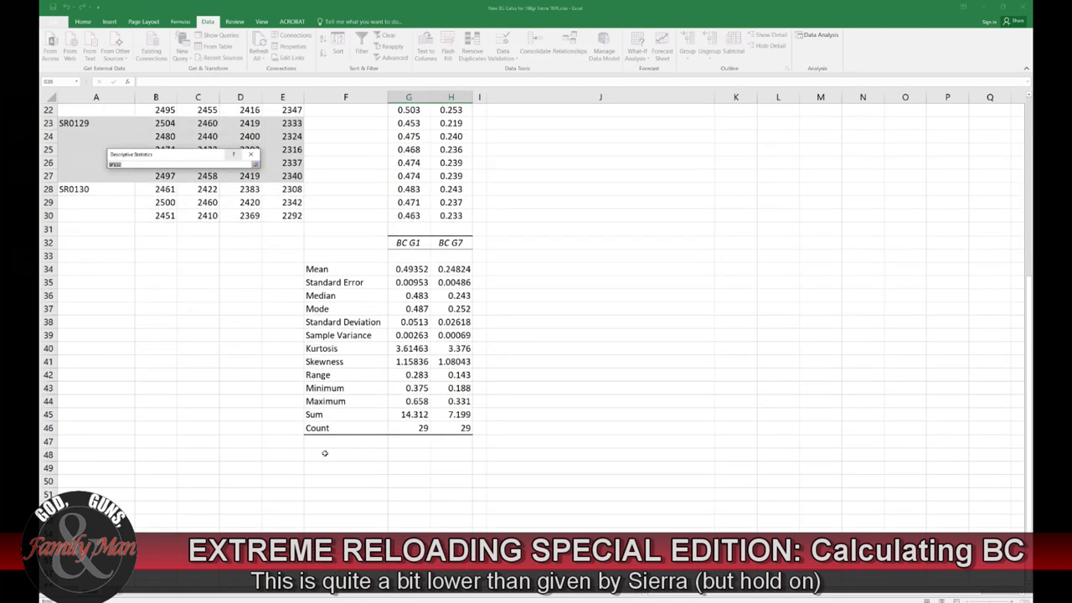
click(324, 453)
click(254, 164)
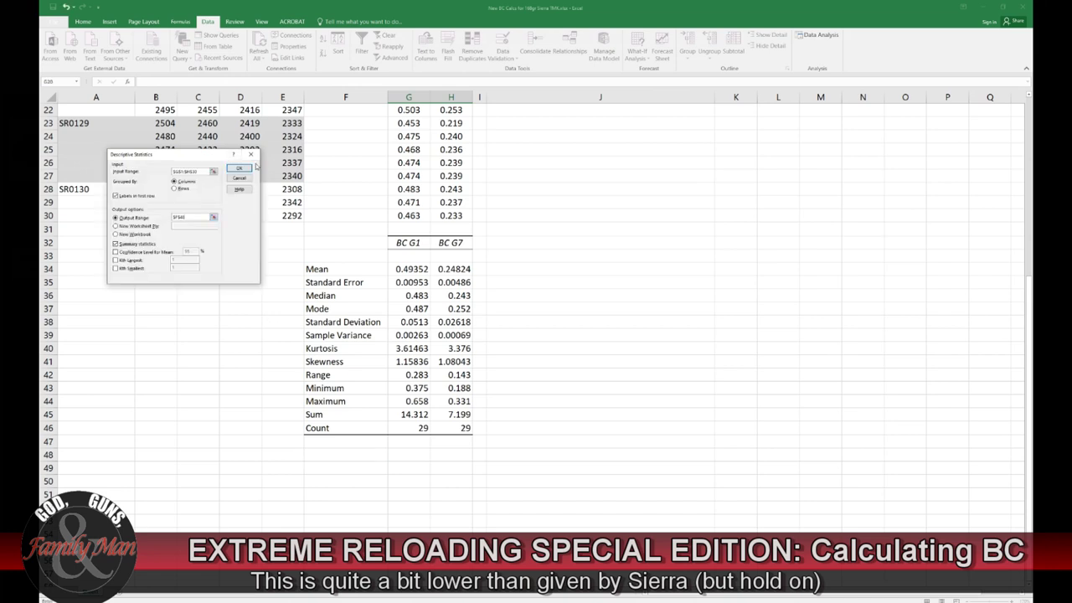
click(239, 167)
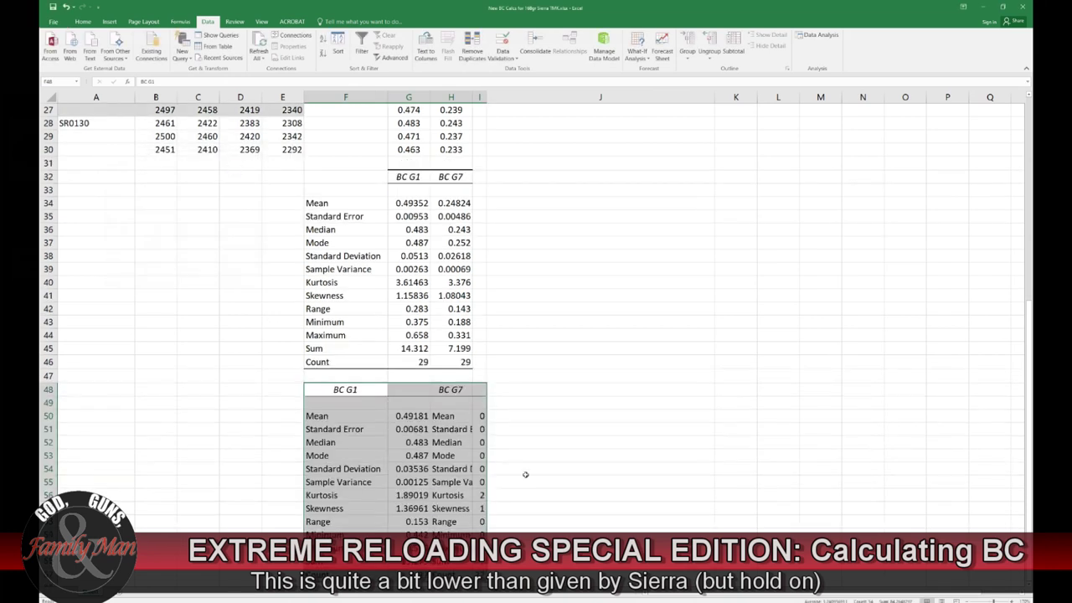